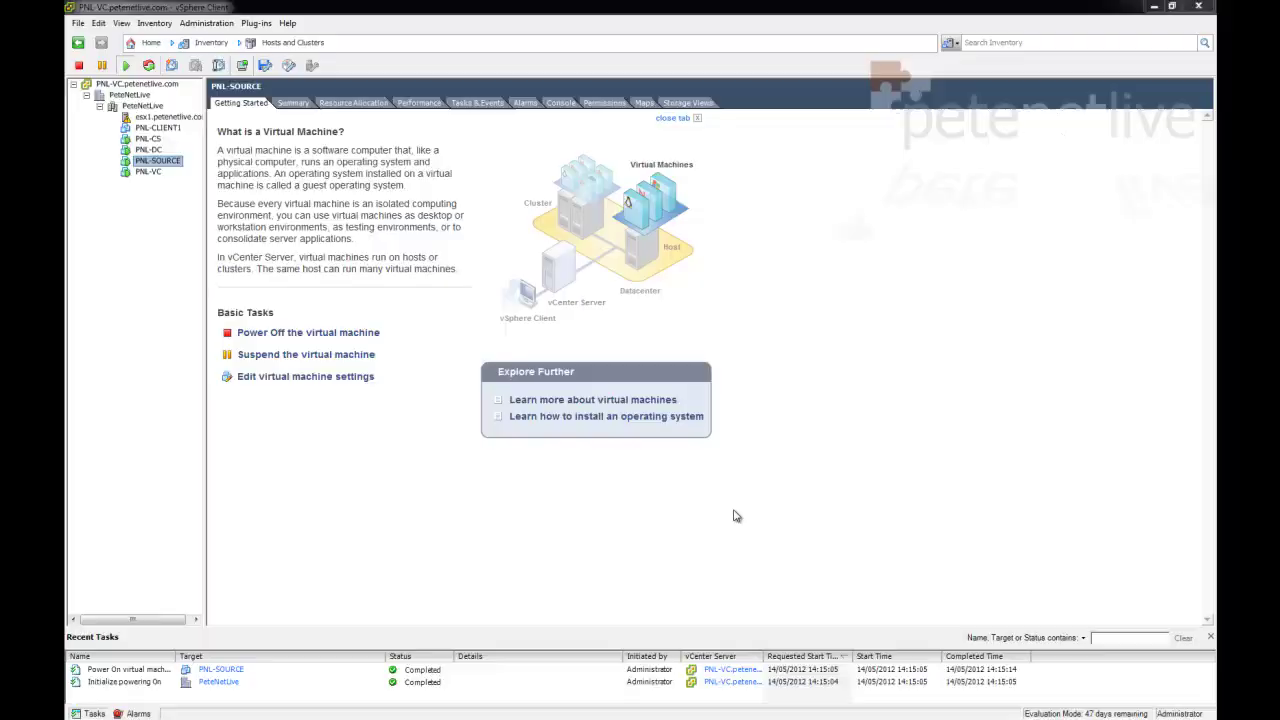
Open the PNL-SOURCE virtual machine's console from its right-click menu
{"action": "right_click", "coordinate": [173, 163]}
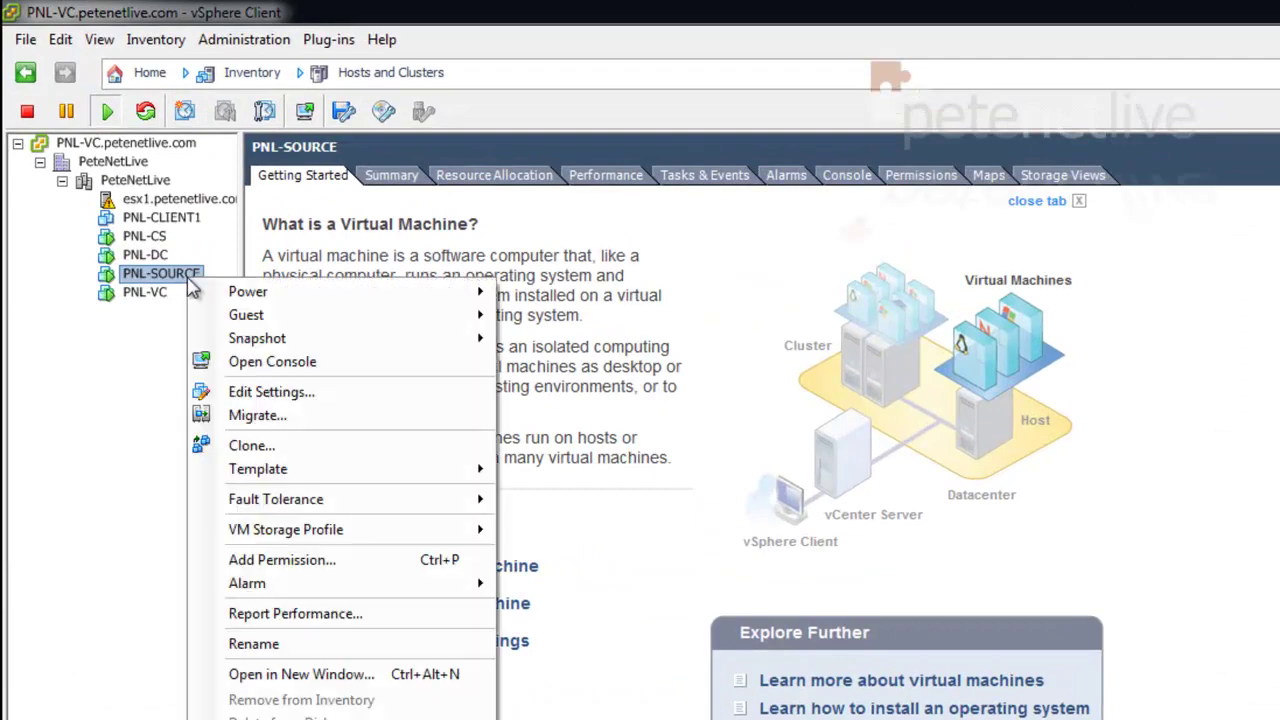
{"action": "left_click", "coordinate": [220, 361]}
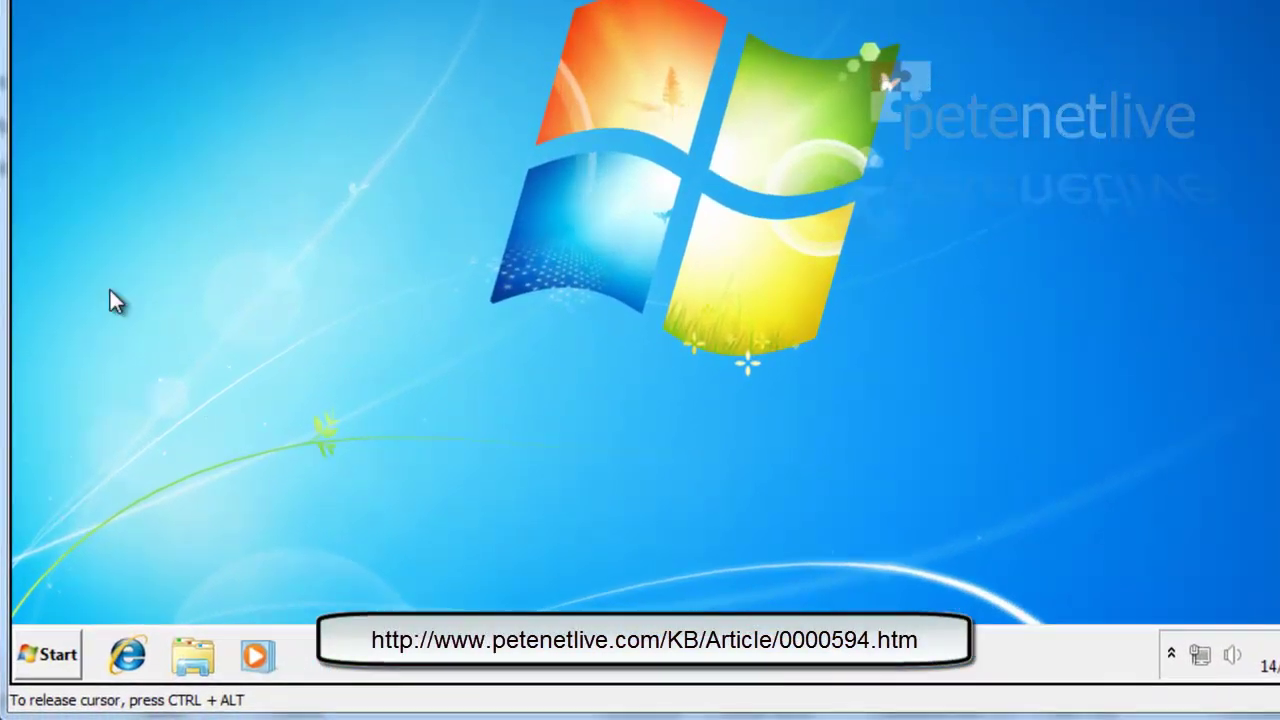
Release the guest's IP address by running ipconfig /release in a command prompt
{"action": "left_click", "coordinate": [58, 654]}
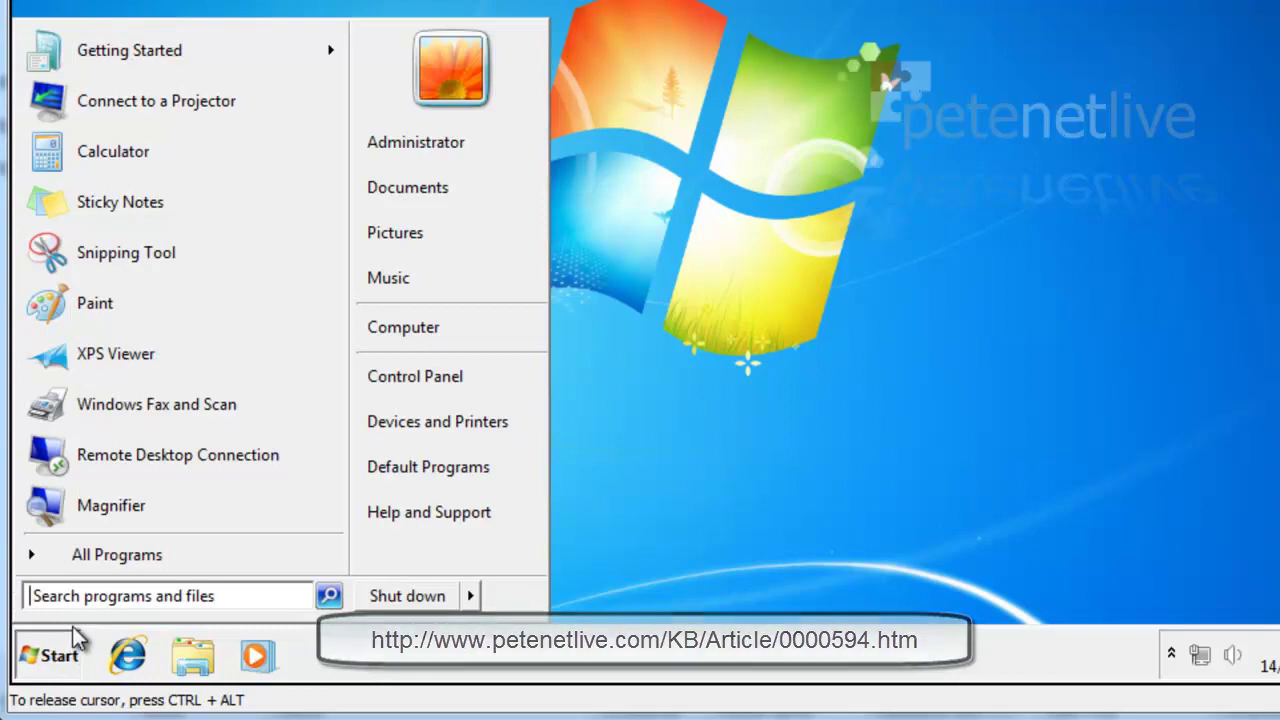
{"action": "left_click", "coordinate": [52, 597]}
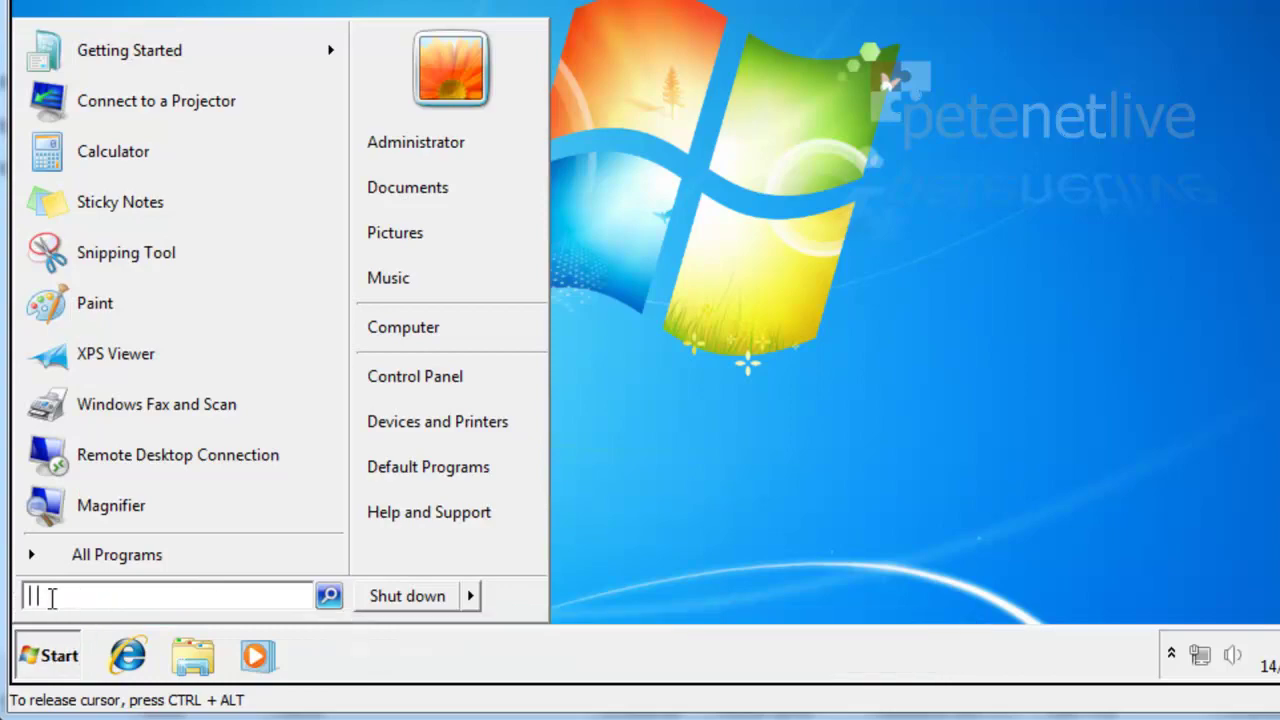
{"action": "type", "text": "cmd"}
{"action": "key", "text": "Return"}
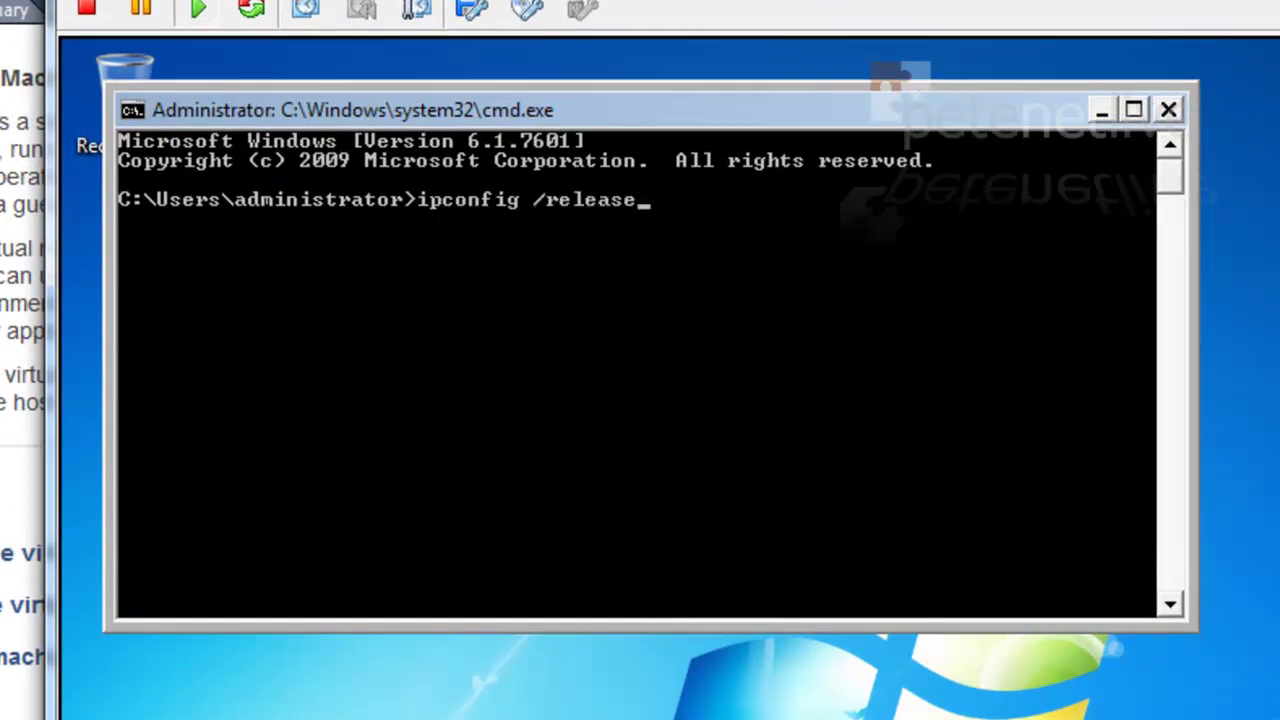
{"action": "key", "text": "Return"}
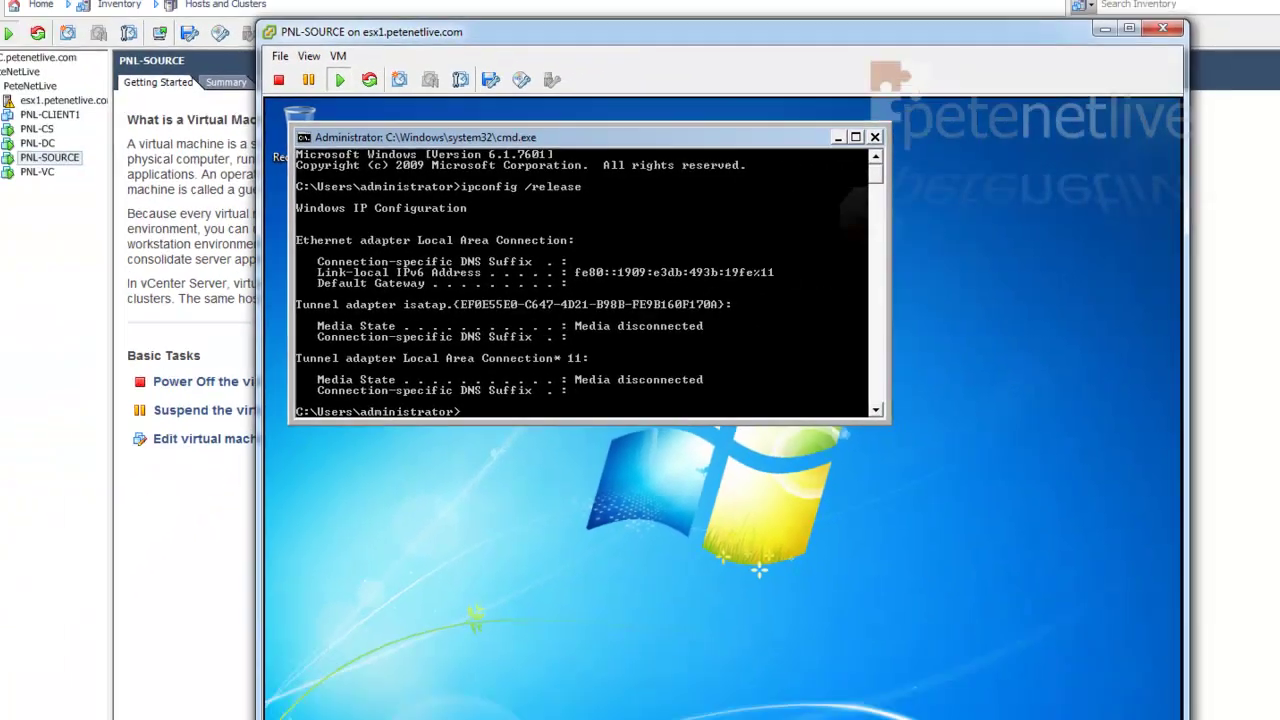
Shut down the Windows 7 guest and close its console window
{"action": "left_click", "coordinate": [340, 628]}
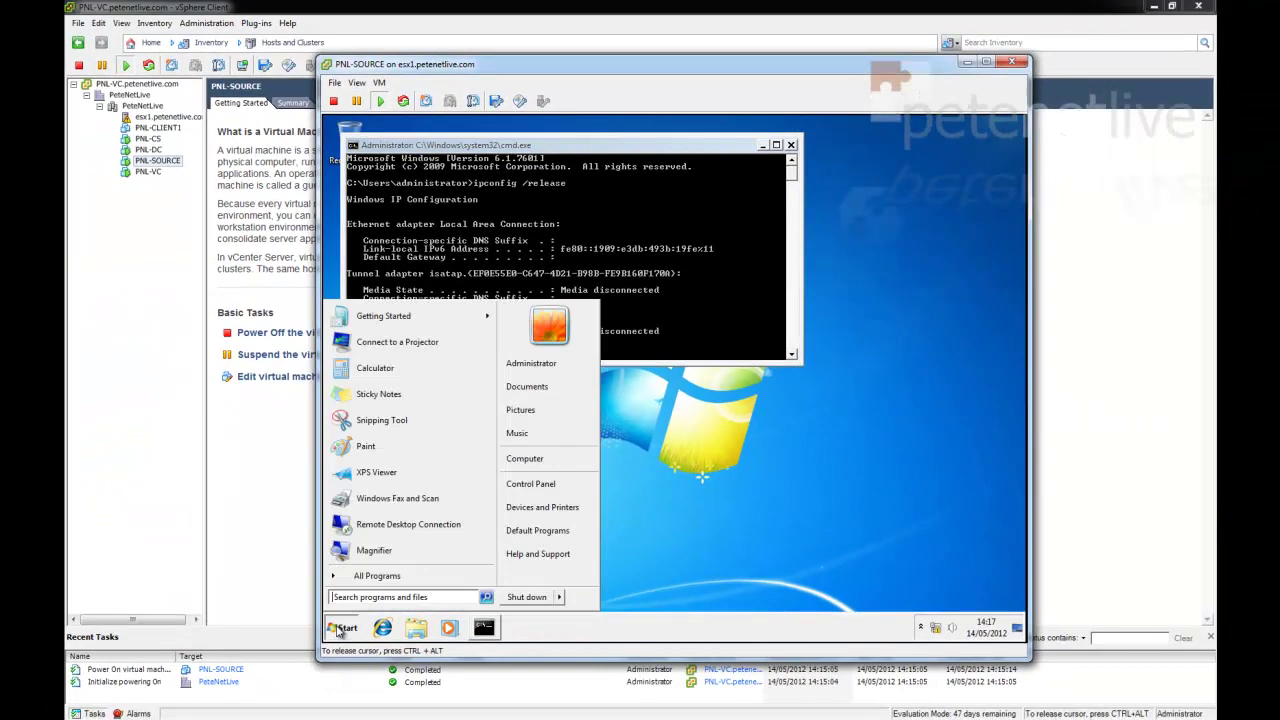
{"action": "left_click", "coordinate": [525, 597]}
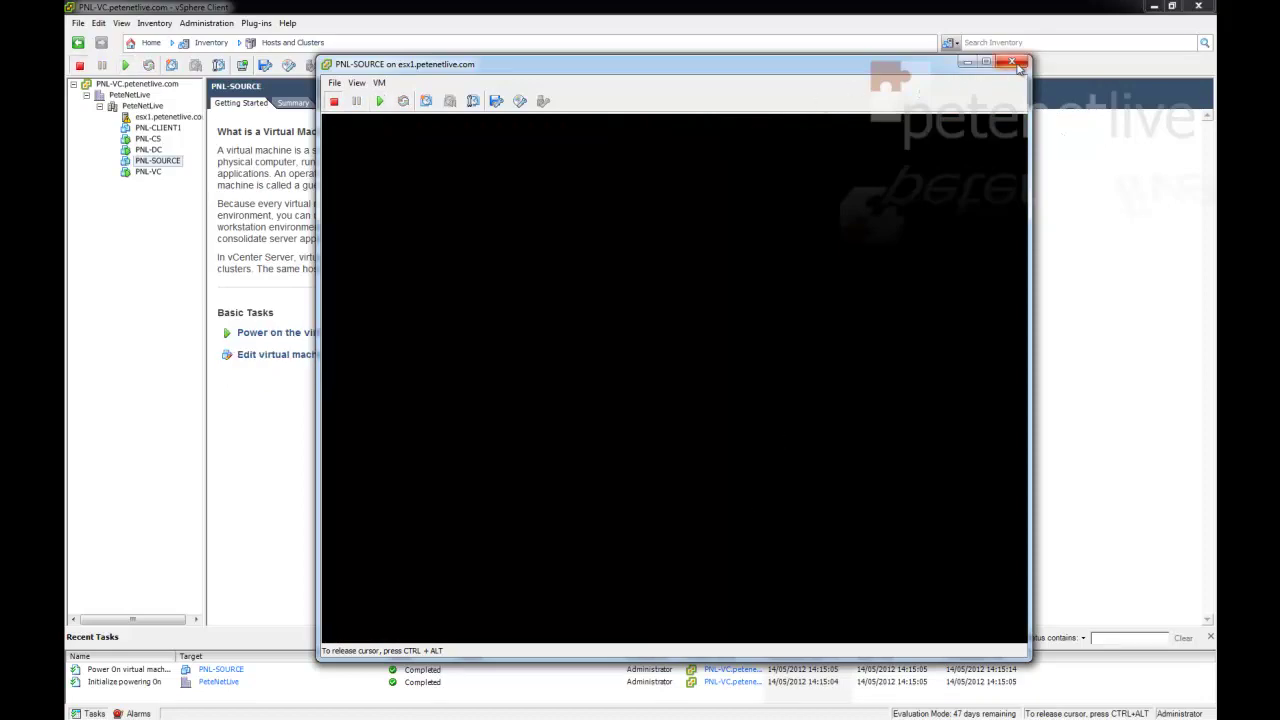
{"action": "left_click", "coordinate": [1018, 64]}
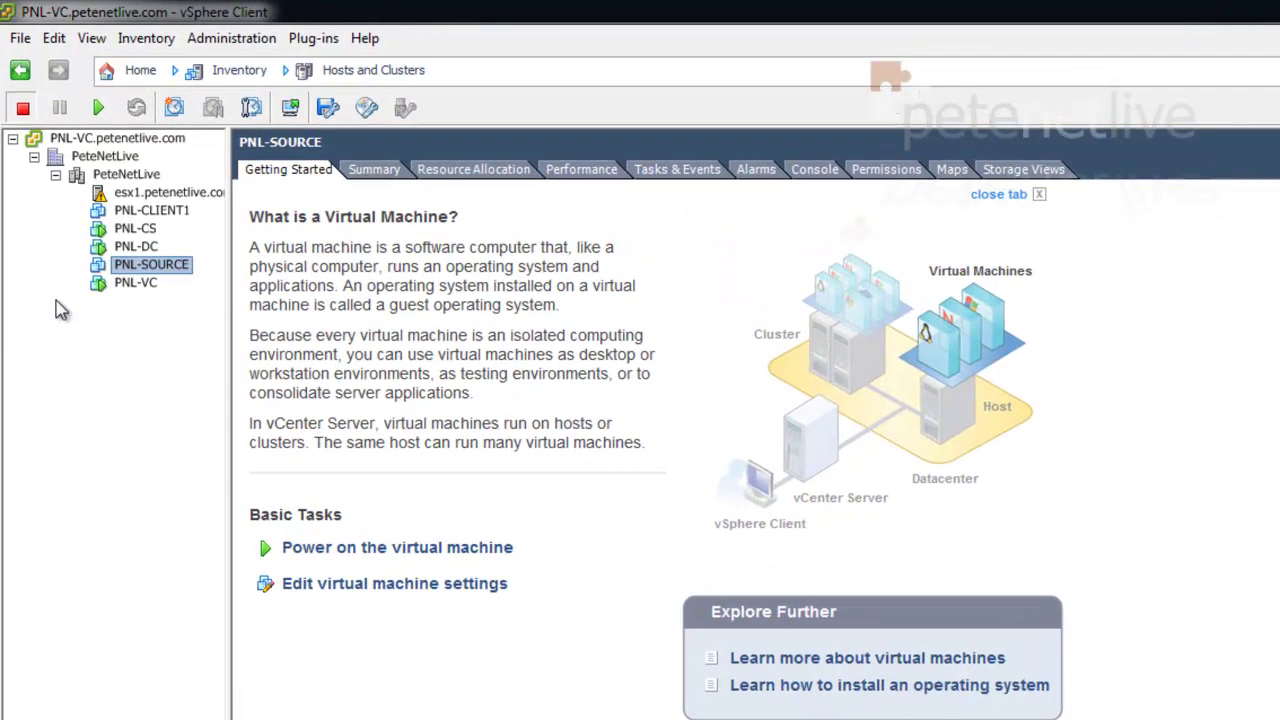
Take a snapshot of PNL-SOURCE named LinkedClone and check its task completed in Recent Tasks
{"action": "right_click", "coordinate": [127, 265]}
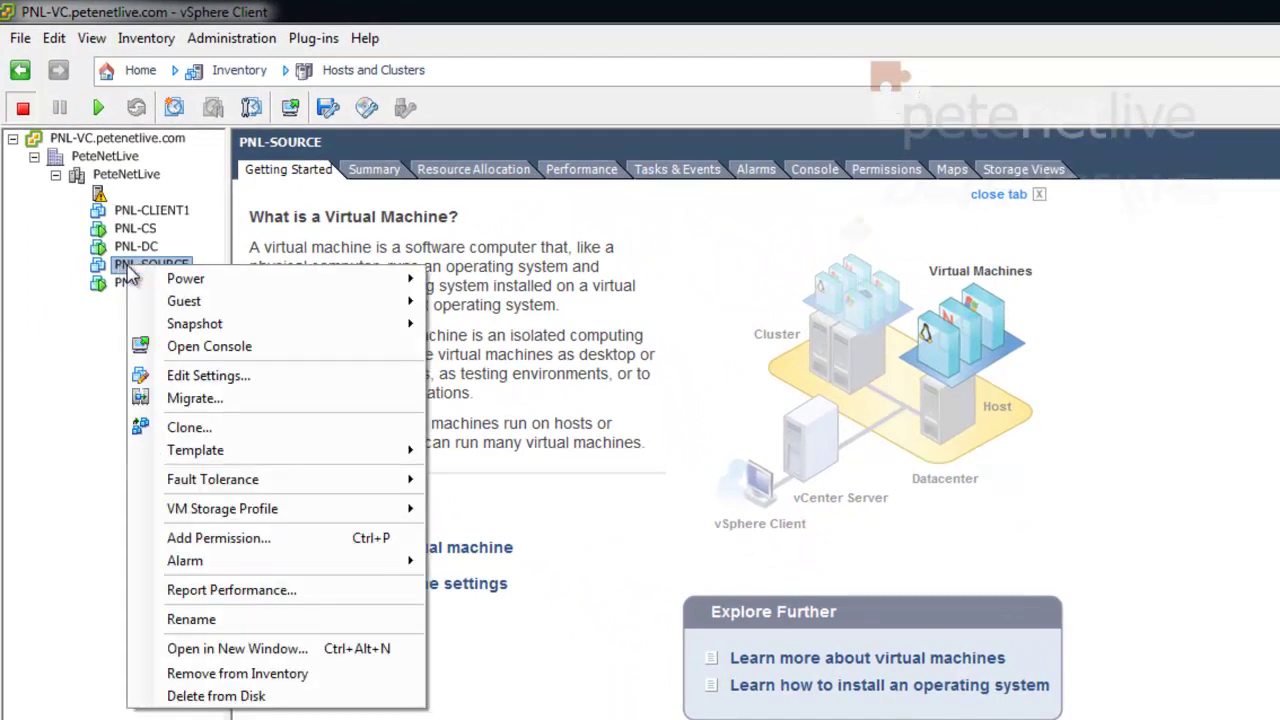
{"action": "mouse_move", "coordinate": [210, 330]}
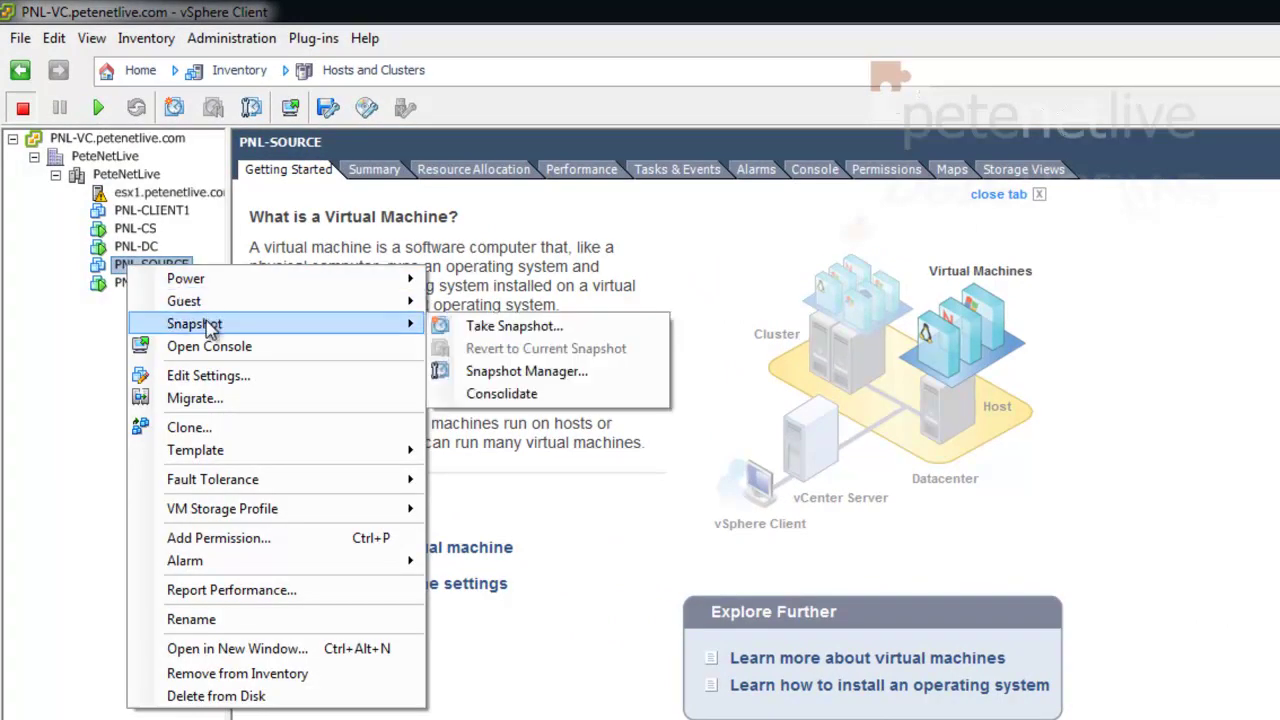
{"action": "left_click", "coordinate": [480, 326]}
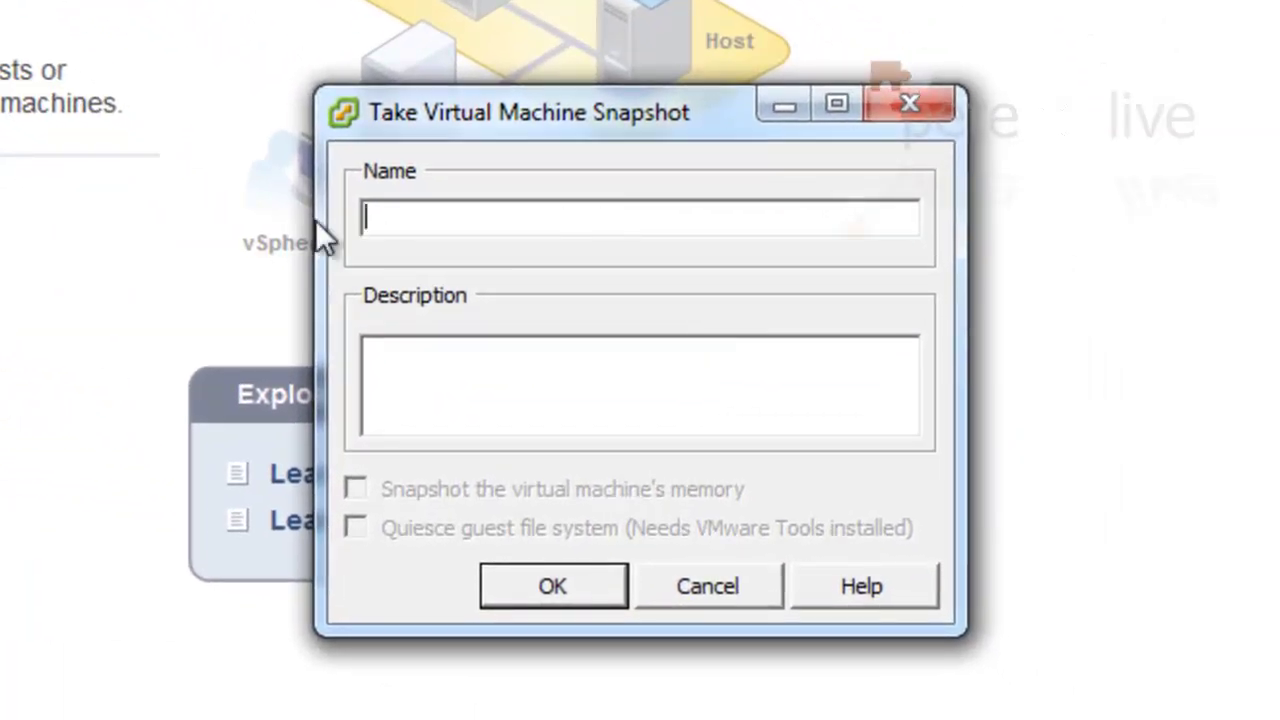
{"action": "type", "text": "LinkedClon"}
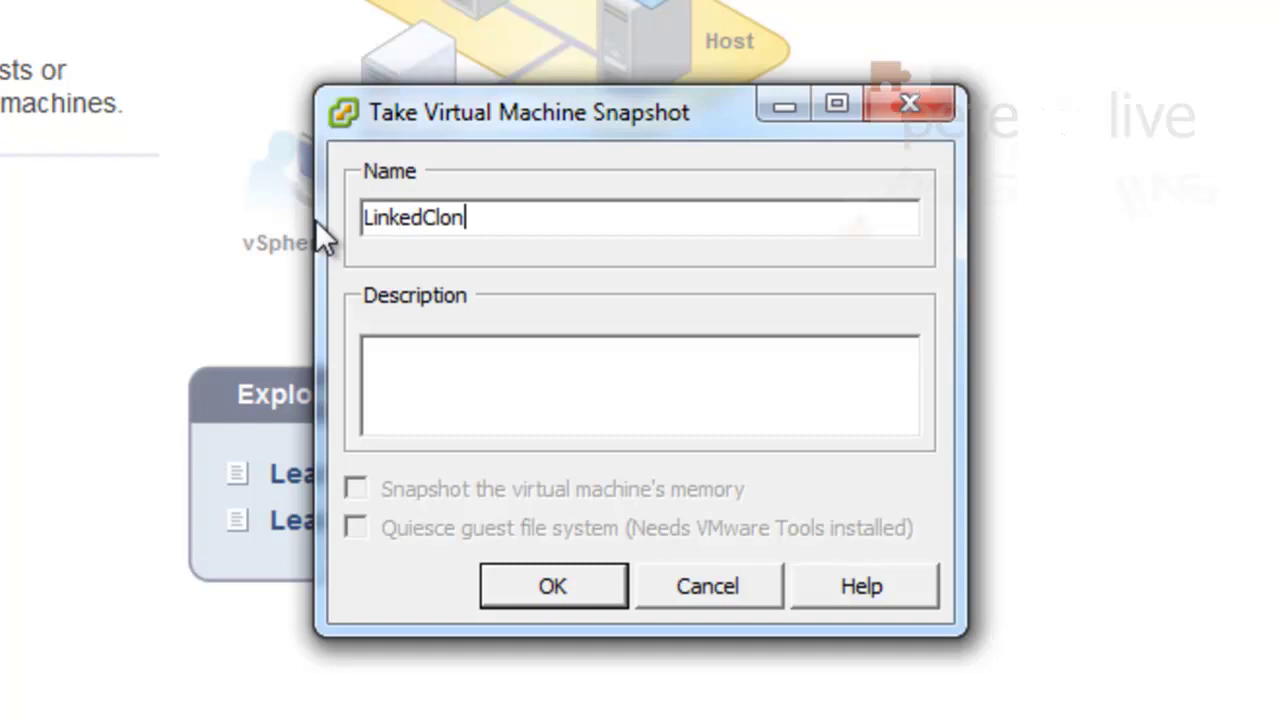
{"action": "type", "text": "e"}
{"action": "left_click", "coordinate": [535, 585]}
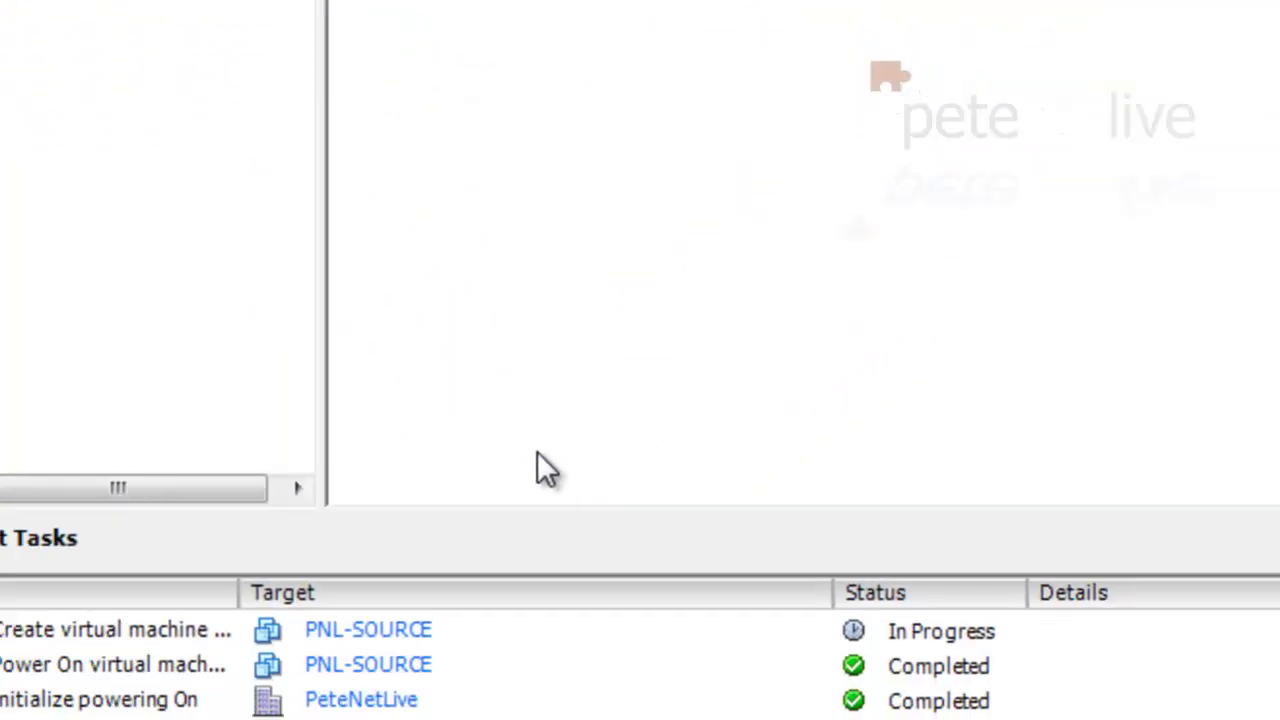
{"action": "left_click", "coordinate": [253, 584]}
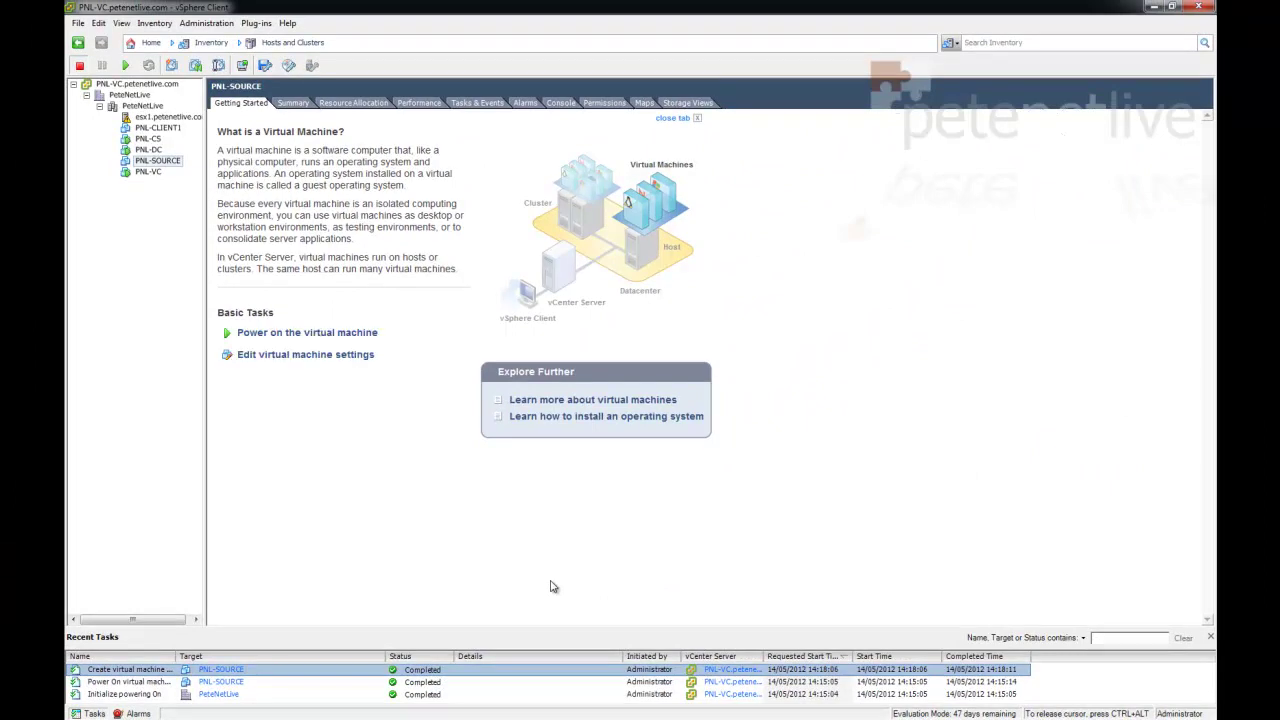
Select the PNL-CS virtual machine and open its console
{"action": "left_click", "coordinate": [148, 138]}
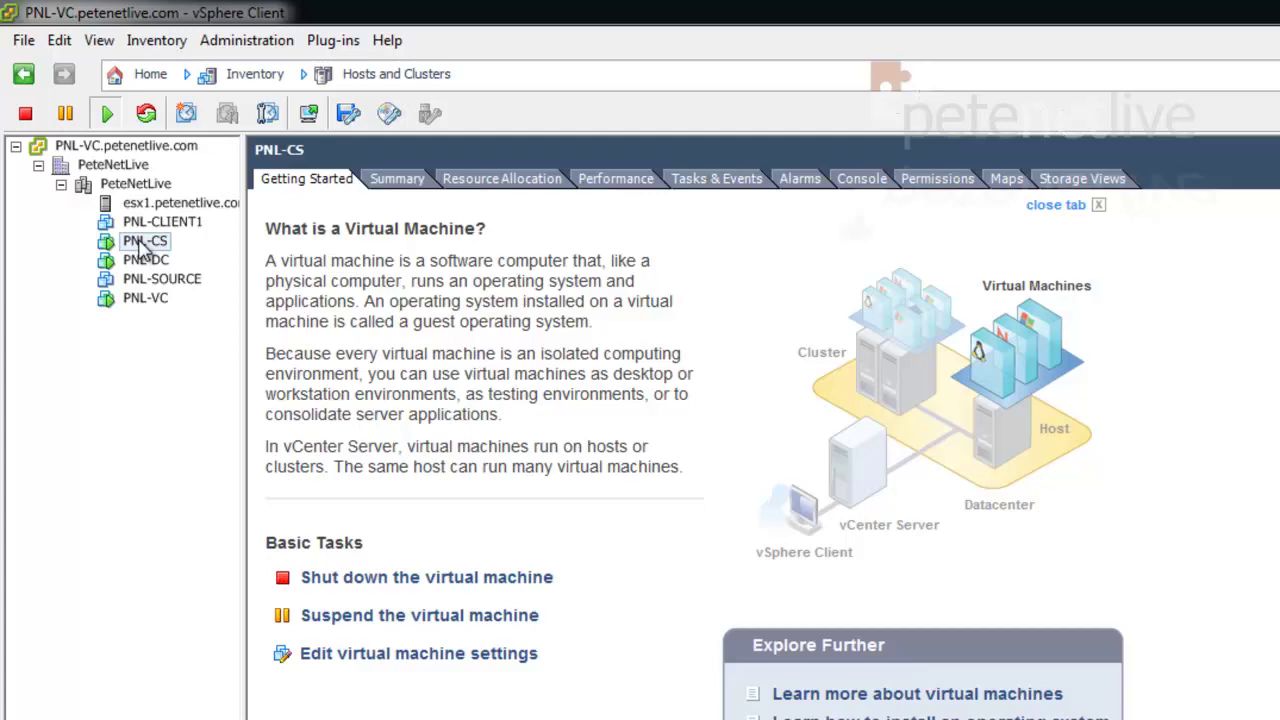
{"action": "right_click", "coordinate": [143, 248]}
{"action": "left_click", "coordinate": [200, 320]}
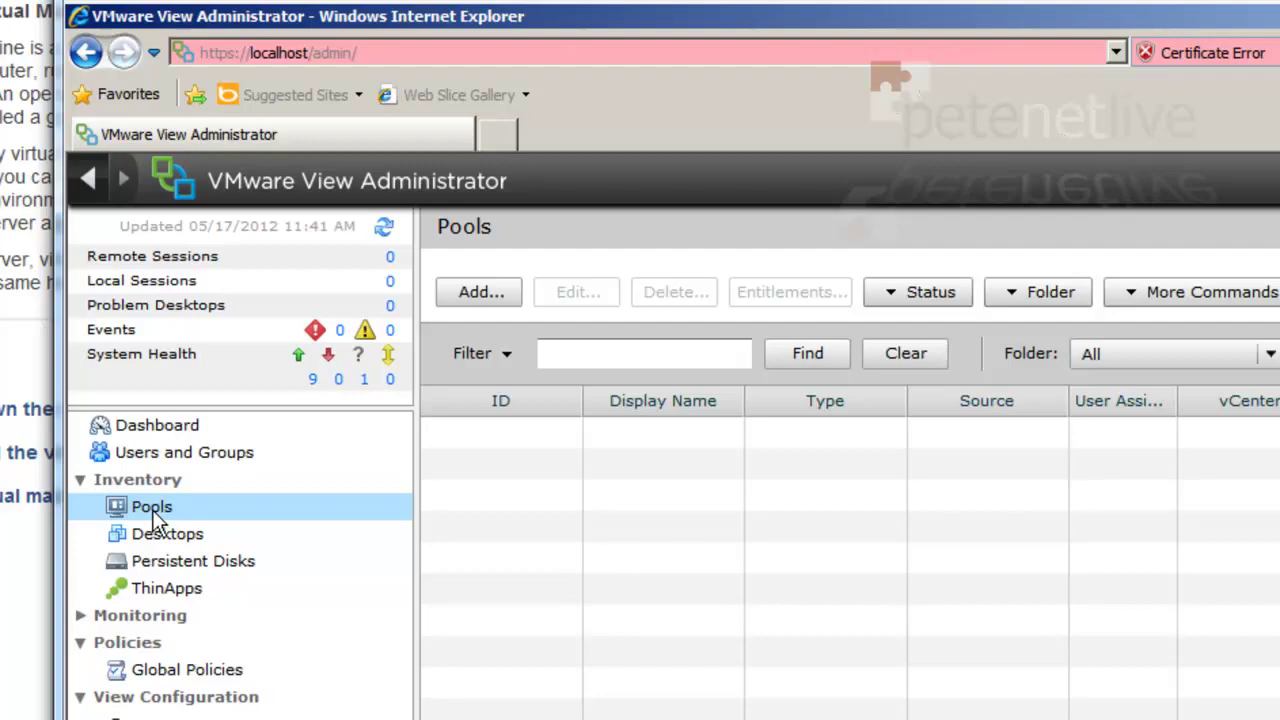
Add an Automated, Dedicated pool using View Composer linked clones on vCenter pnl-vc
{"action": "left_click", "coordinate": [478, 296]}
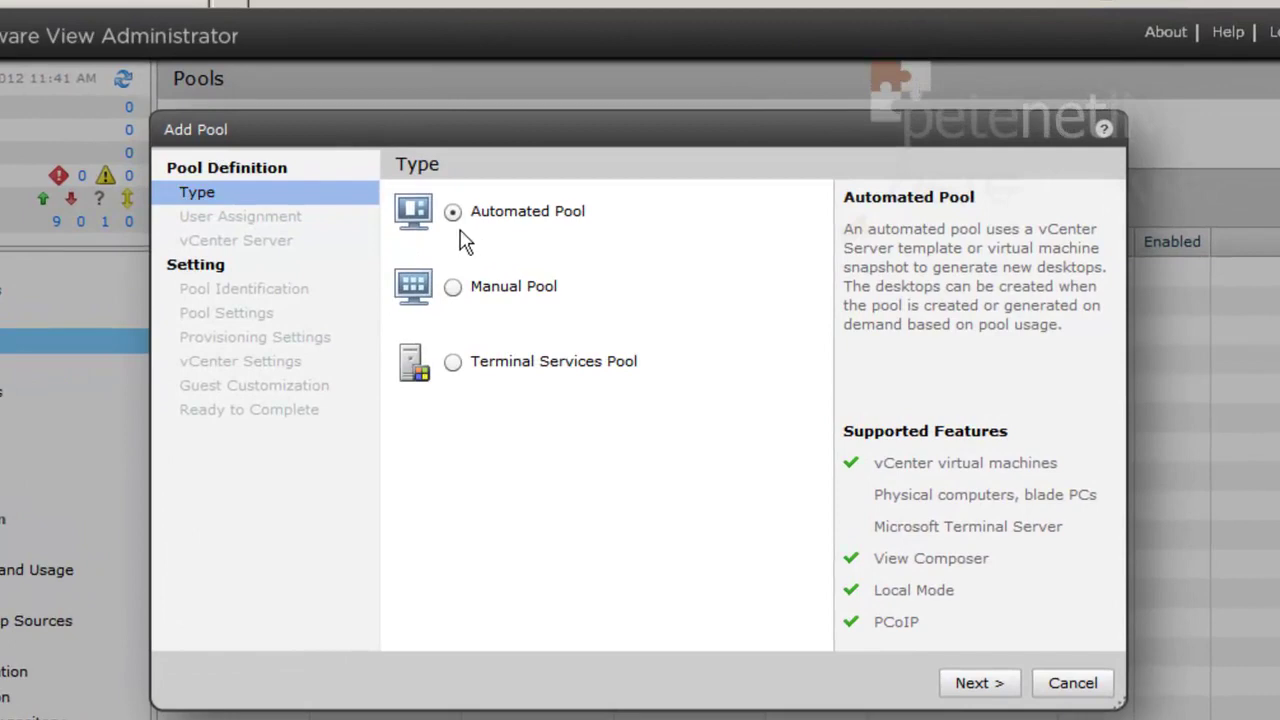
{"action": "left_click", "coordinate": [985, 683]}
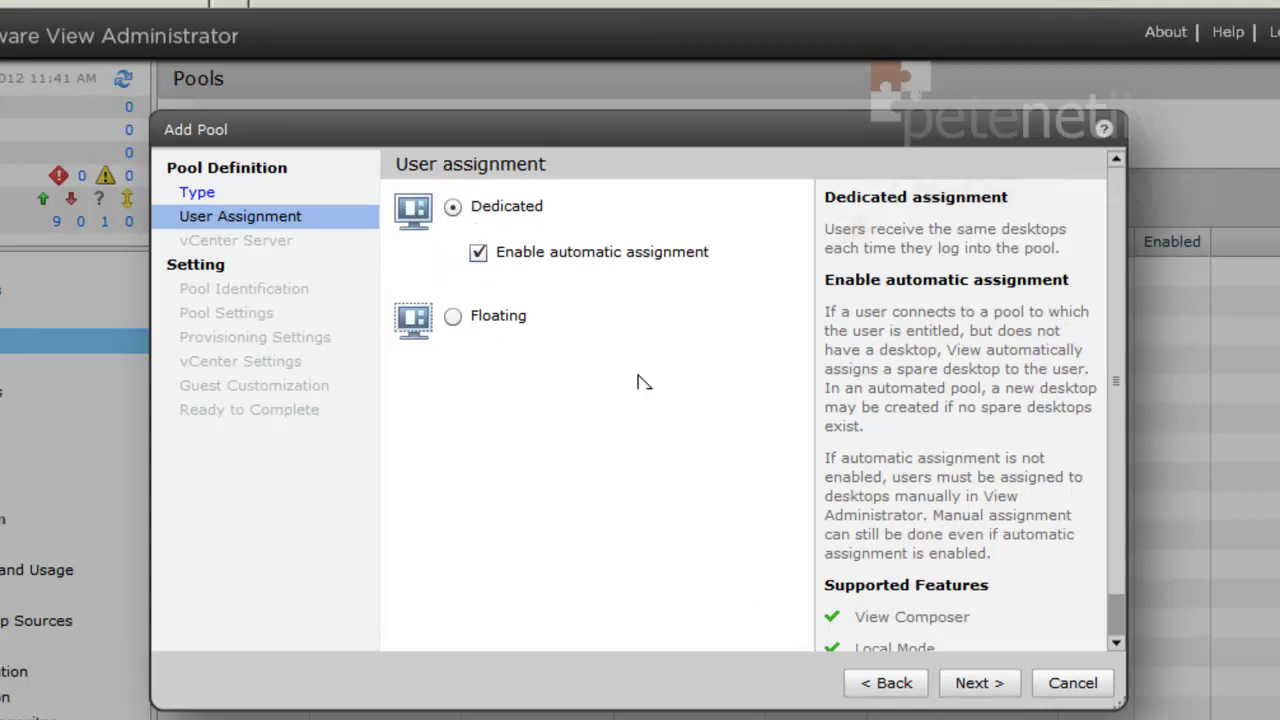
{"action": "left_click", "coordinate": [995, 697]}
{"action": "left_click", "coordinate": [575, 314]}
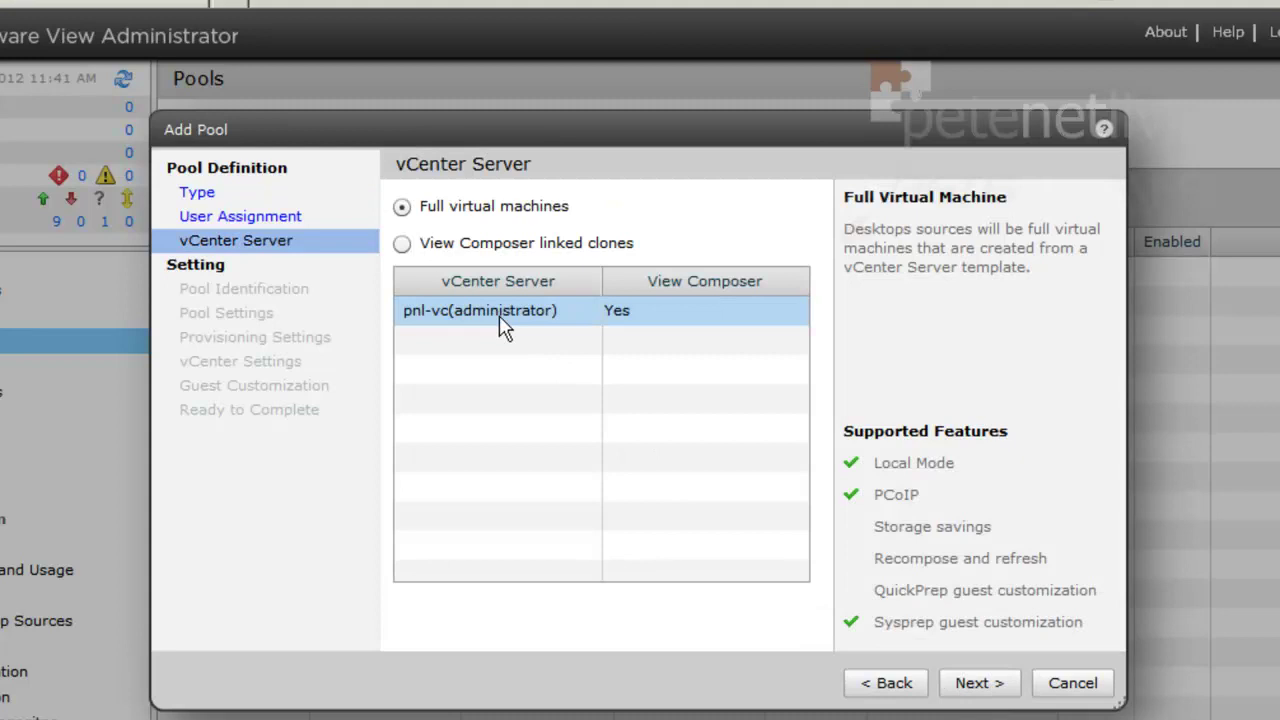
{"action": "left_click", "coordinate": [402, 246]}
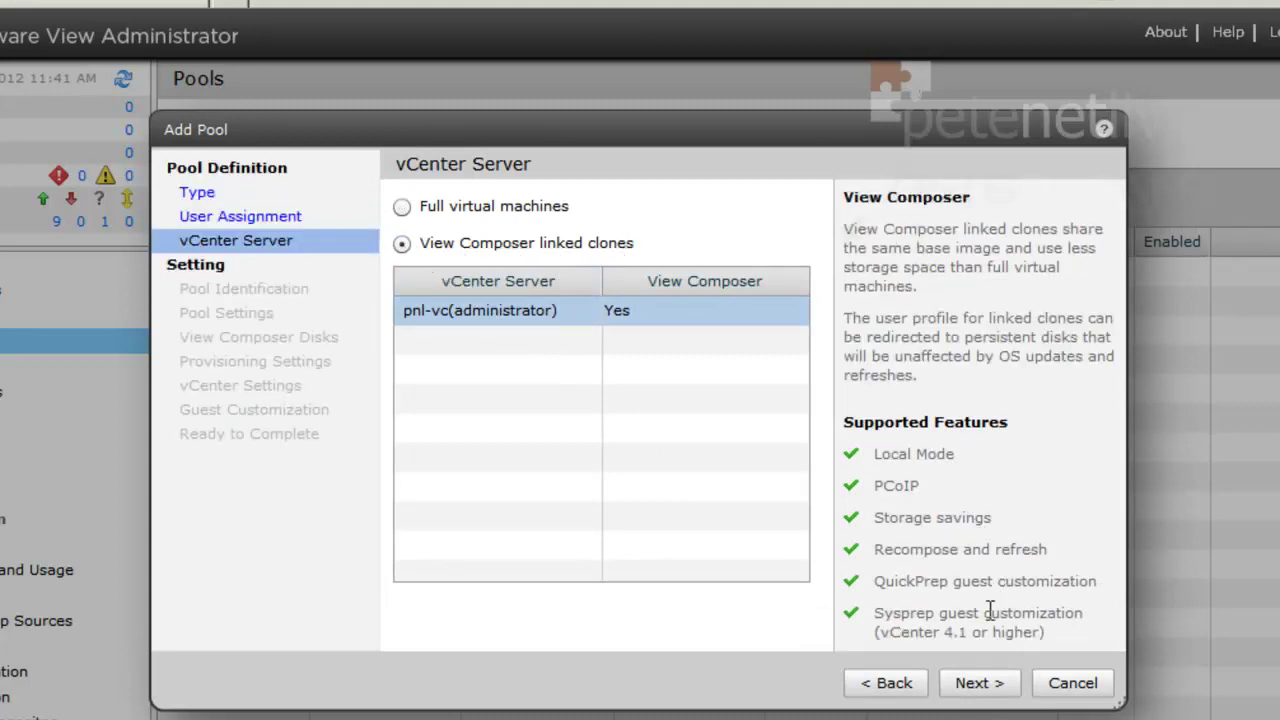
{"action": "left_click", "coordinate": [980, 698]}
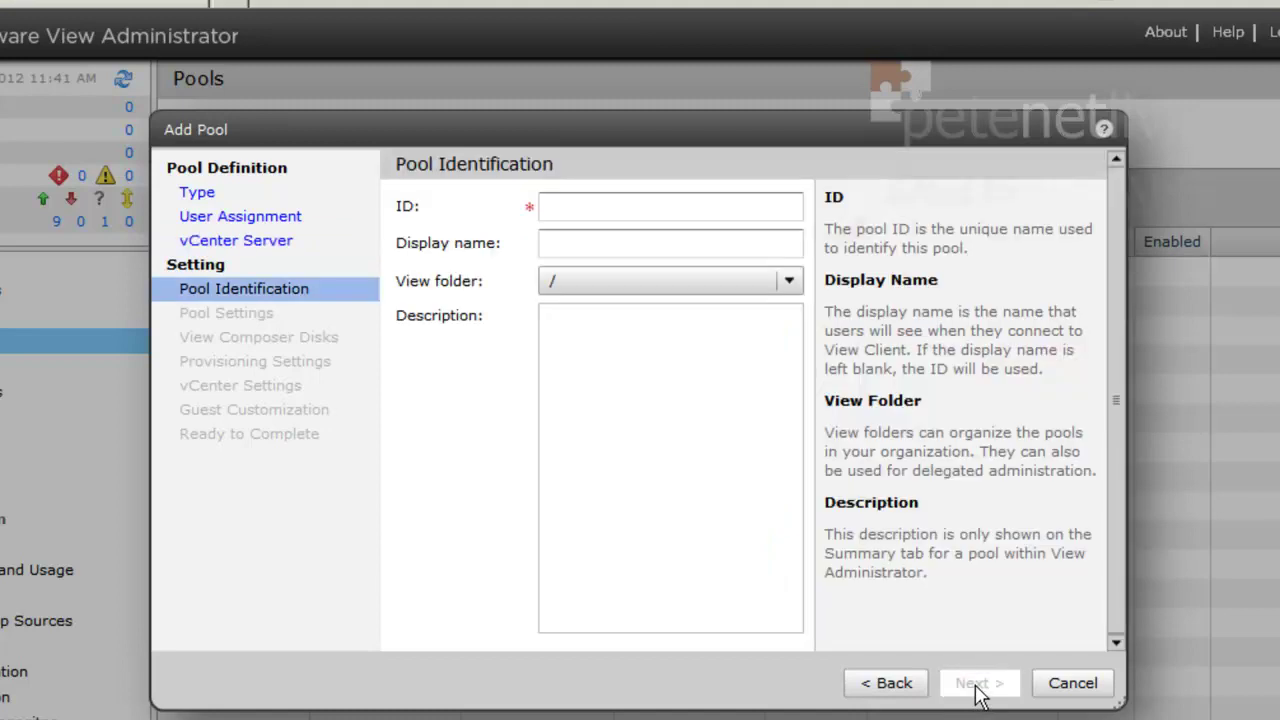
Enter pool ID Linked_Clone, display name Linked Clones and description Windows 7 Linked Clones
{"action": "left_click", "coordinate": [626, 203]}
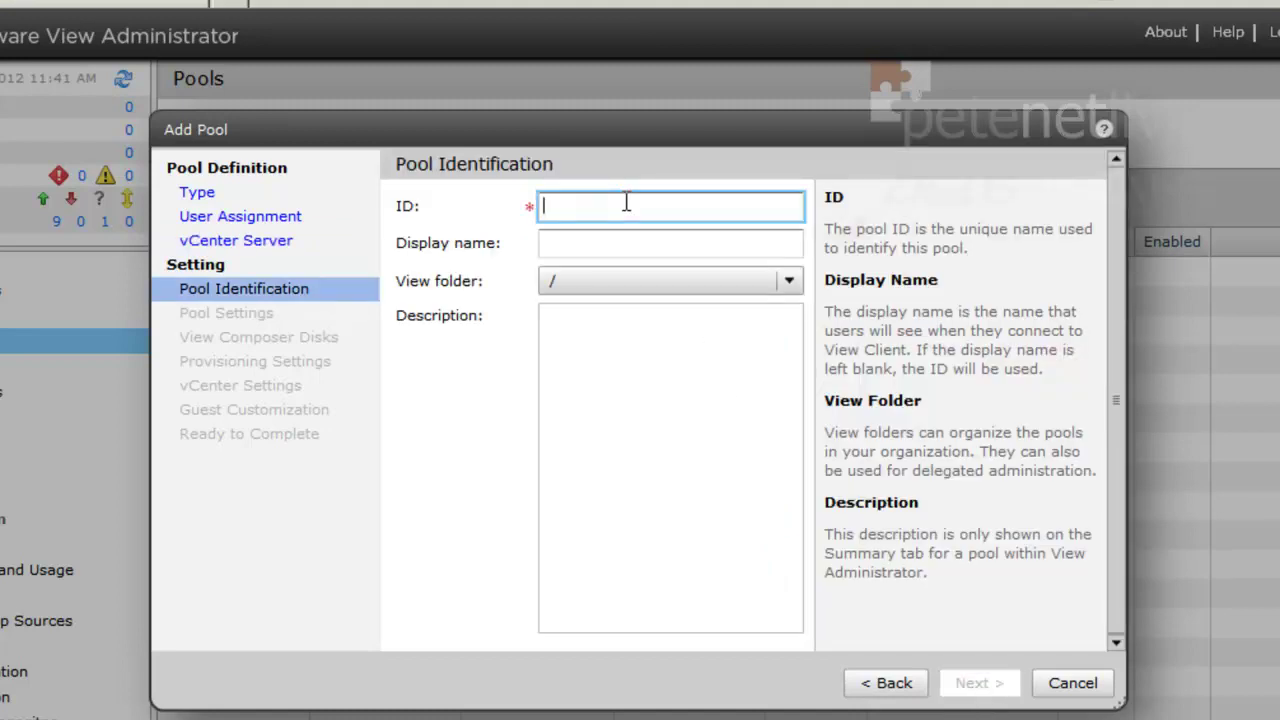
{"action": "type", "text": "Lin"}
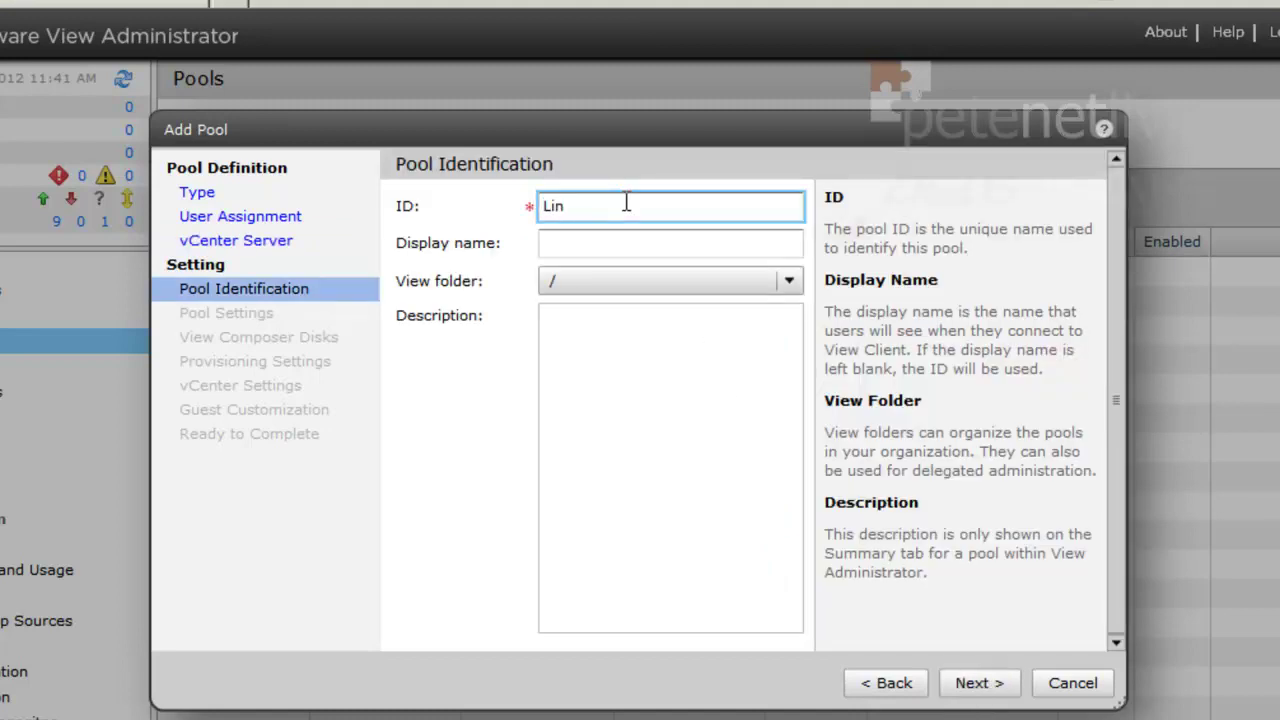
{"action": "type", "text": "ked_Clone"}
{"action": "key", "text": "Tab"}
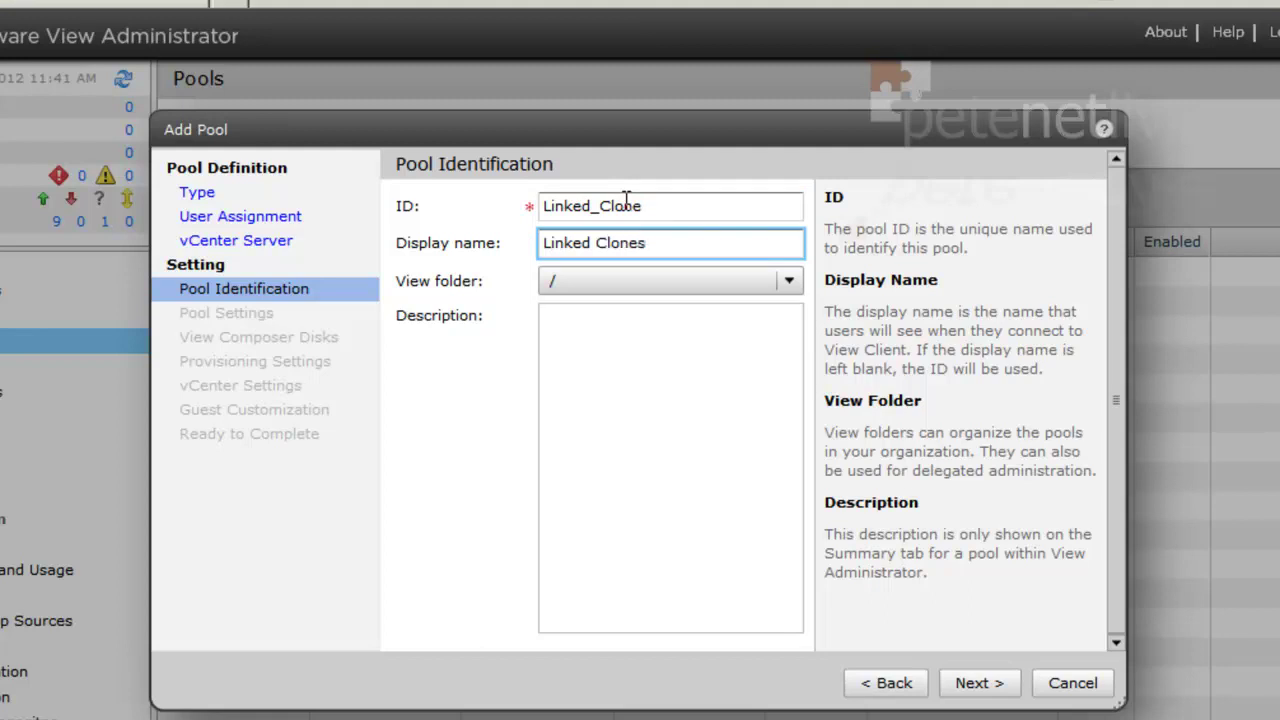
{"action": "key", "text": "Tab"}
{"action": "key", "text": "Tab"}
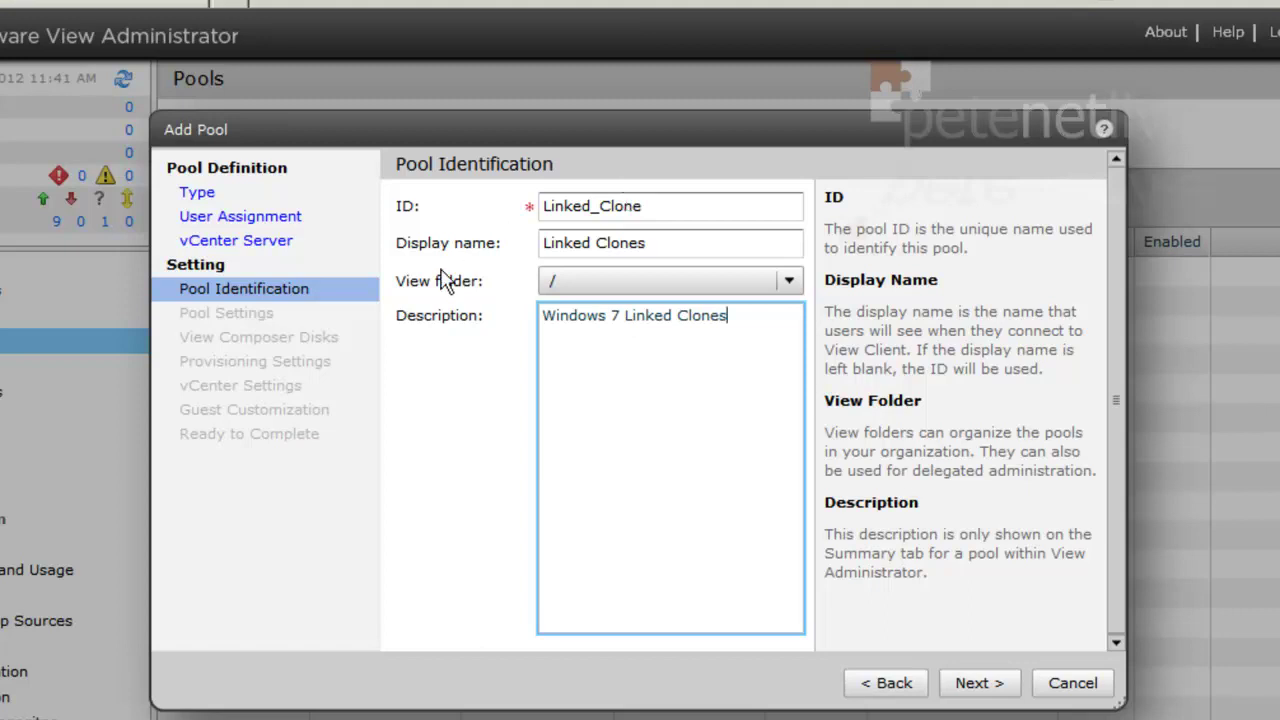
{"action": "left_click", "coordinate": [978, 688]}
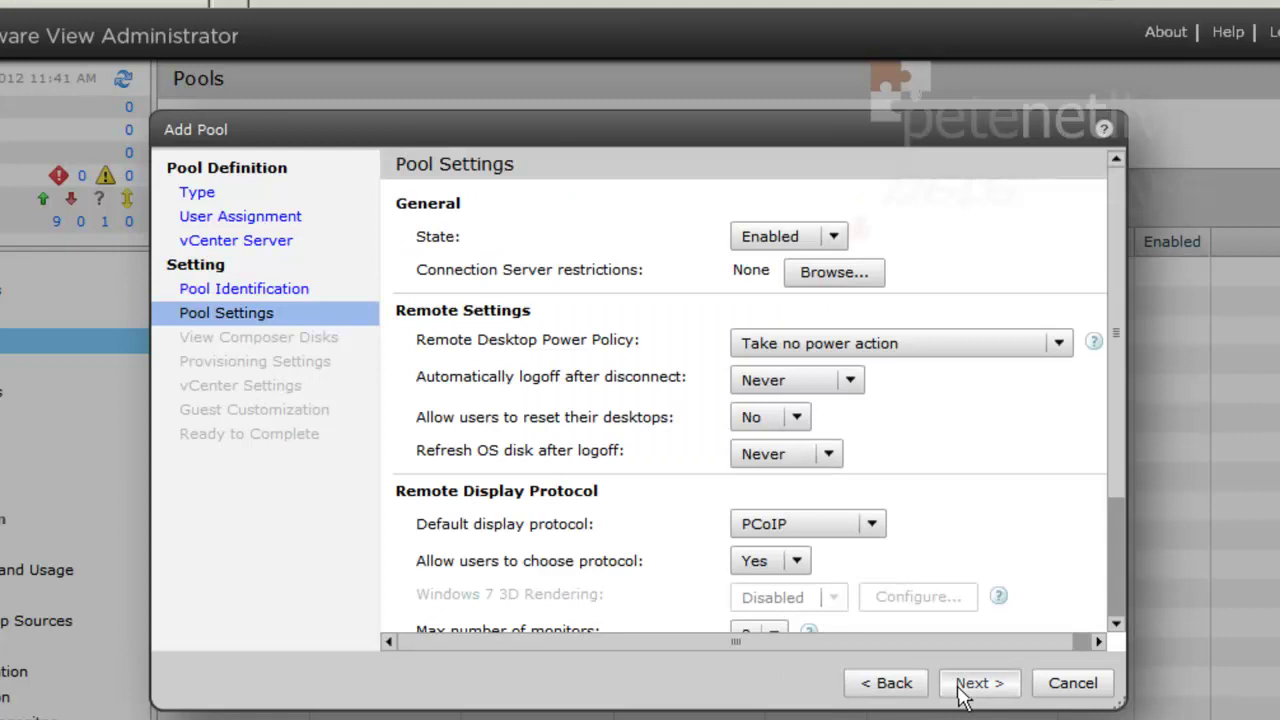
Set 'Allow users to reset their desktops' to Yes in Pool Settings
{"action": "left_click", "coordinate": [789, 419]}
{"action": "left_click", "coordinate": [766, 449]}
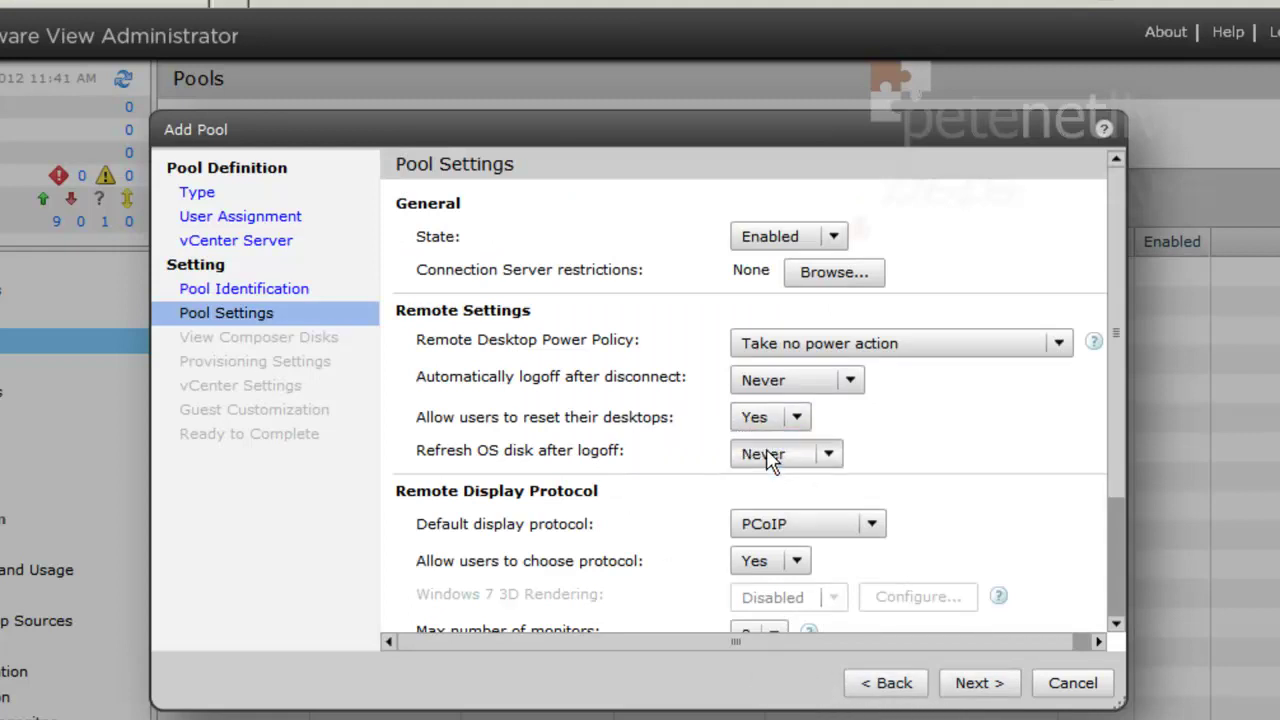
{"action": "left_click", "coordinate": [965, 688]}
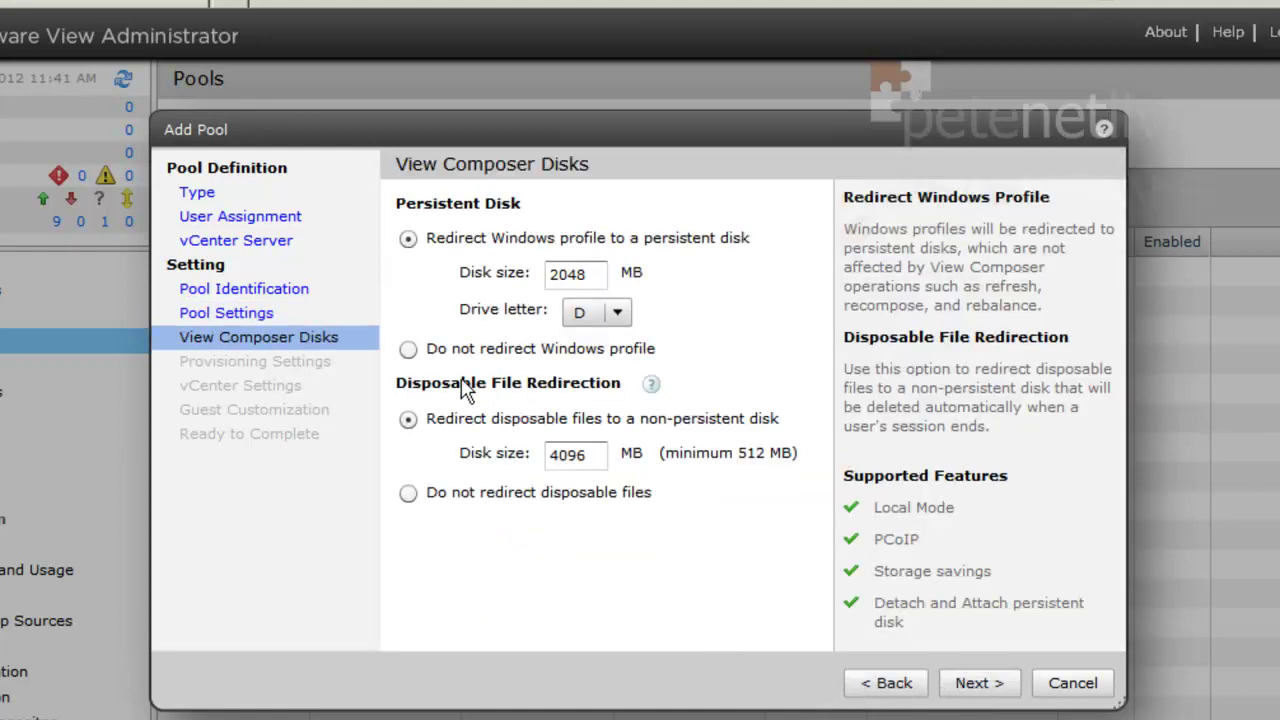
Choose 'Do not redirect' for both Windows profiles and disposable files on View Composer Disks
{"action": "left_click", "coordinate": [408, 350]}
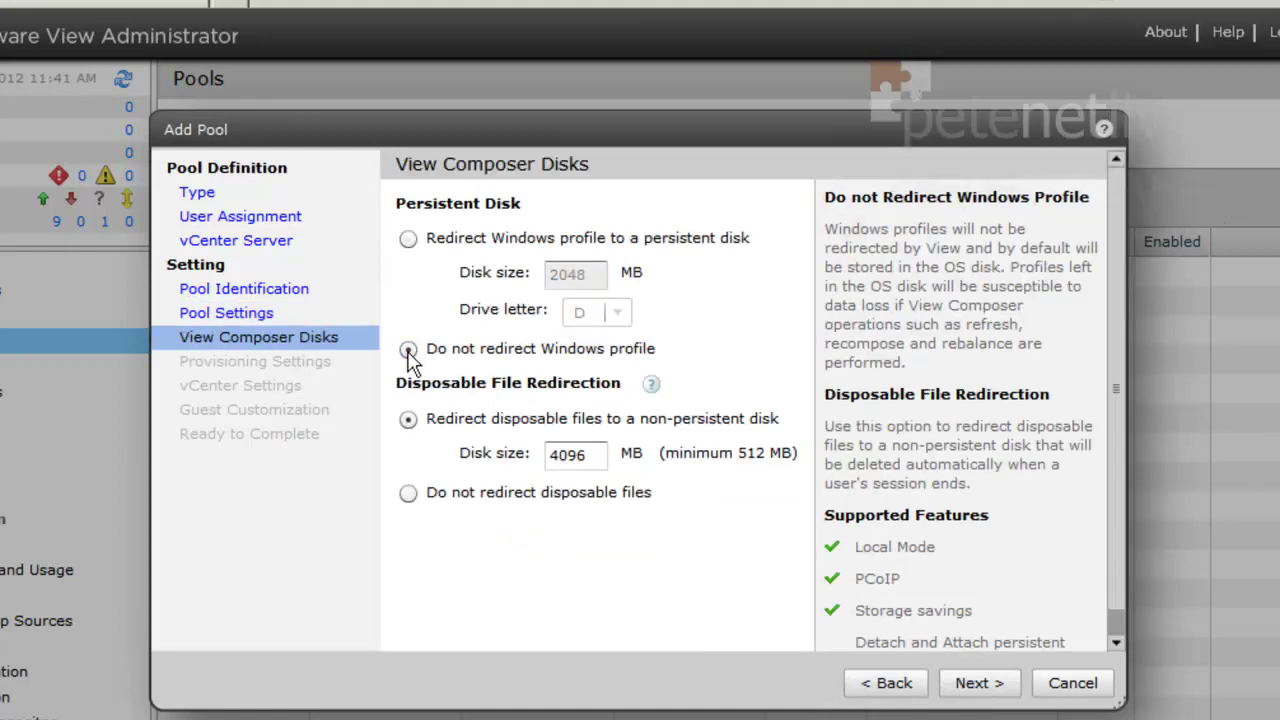
{"action": "left_click", "coordinate": [408, 494]}
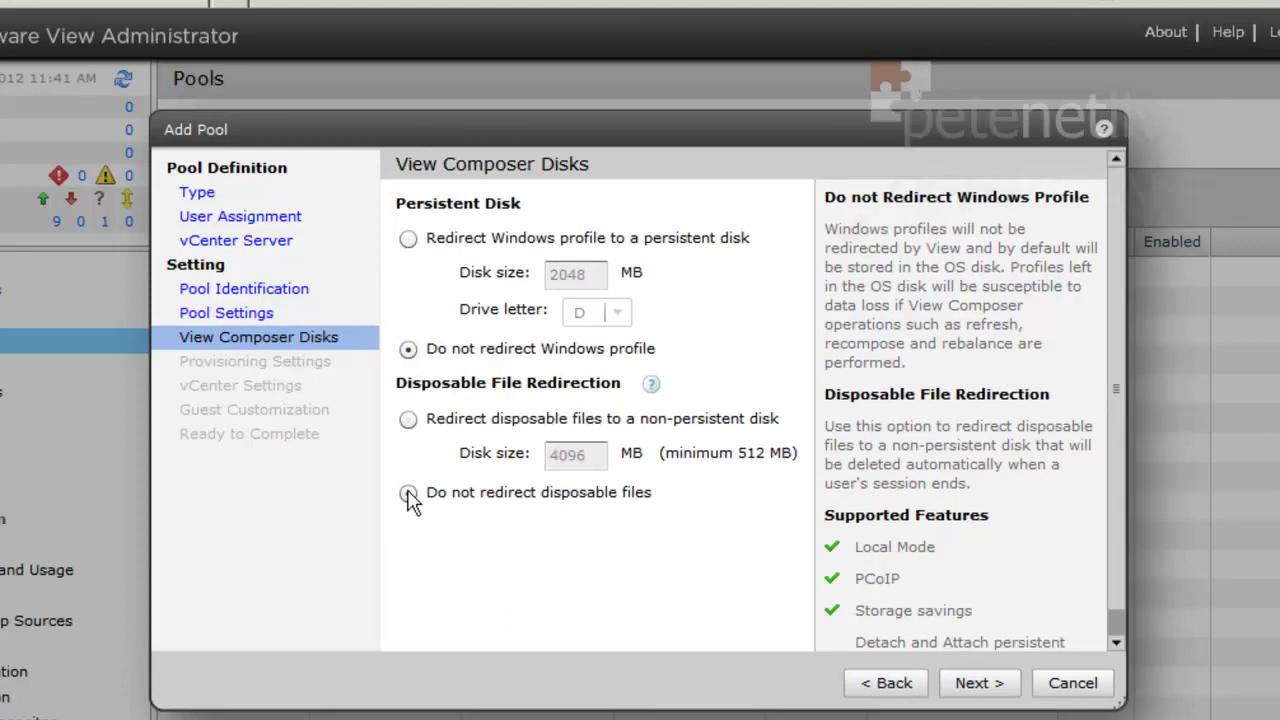
{"action": "left_click", "coordinate": [965, 684]}
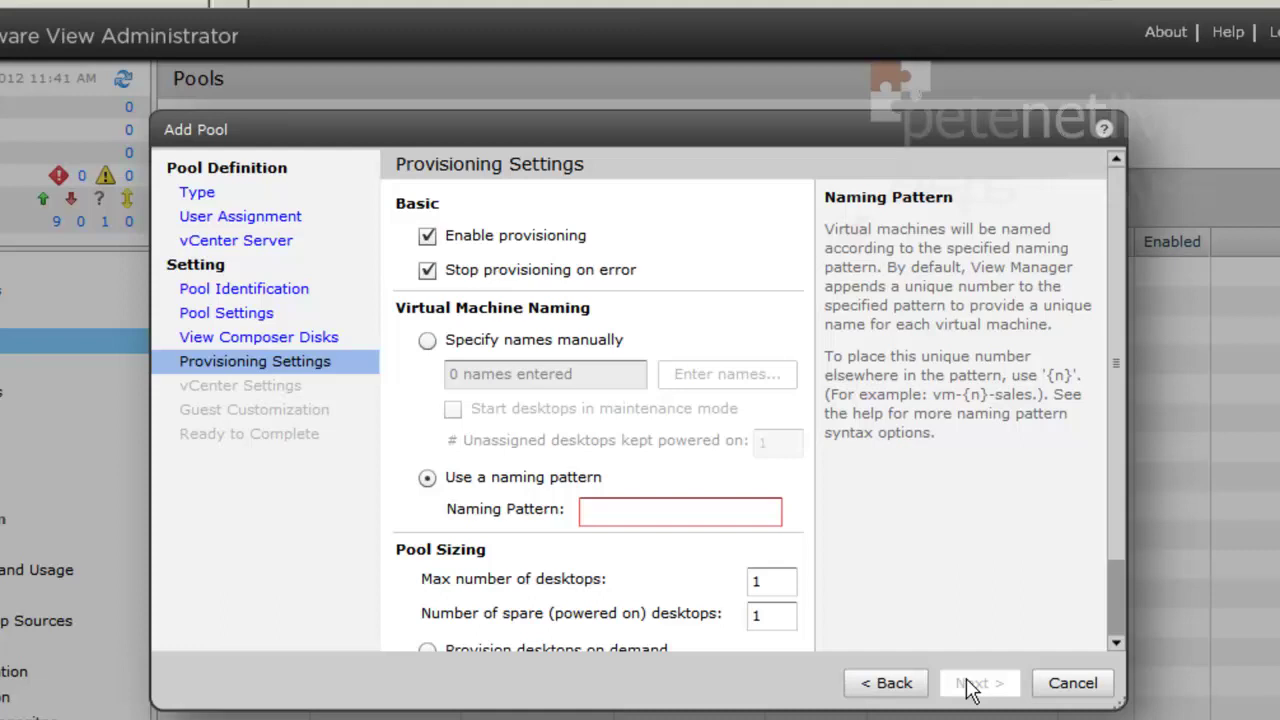
{"action": "left_click", "coordinate": [595, 509]}
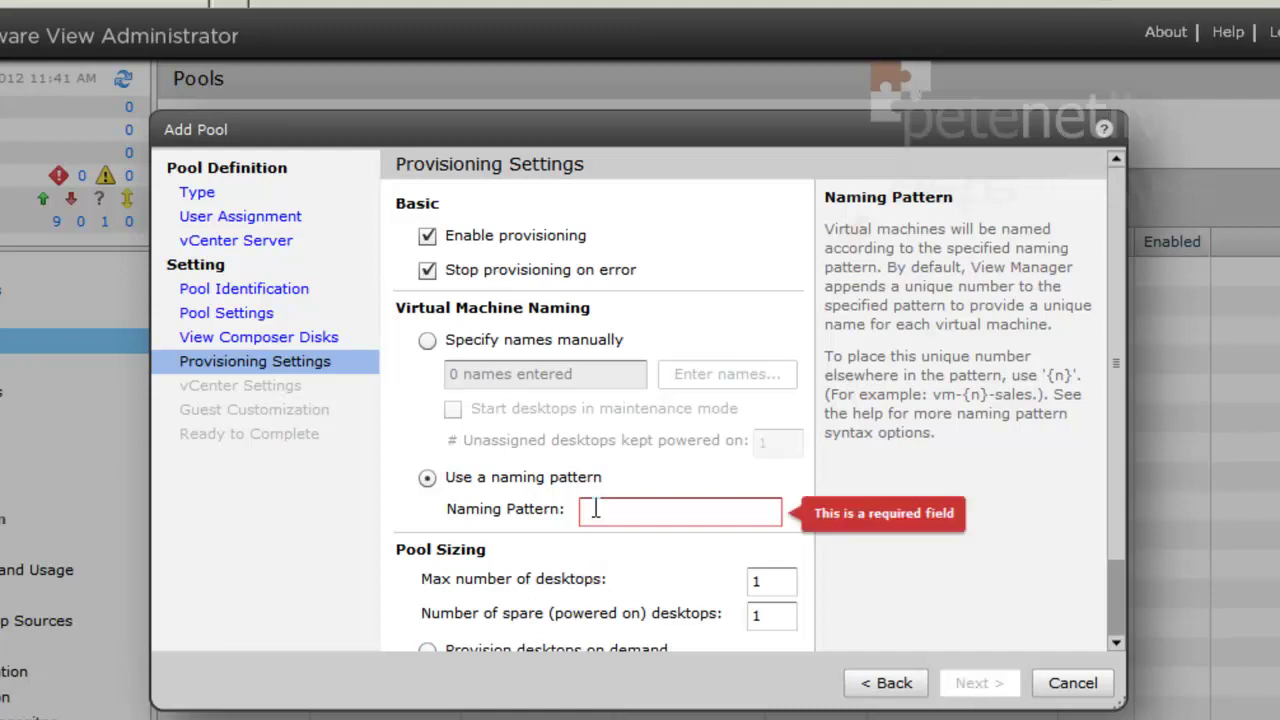
Set naming pattern PNL-LC-{n} with a maximum of 2 desktops and 2 spare desktops
{"action": "left_click", "coordinate": [595, 509]}
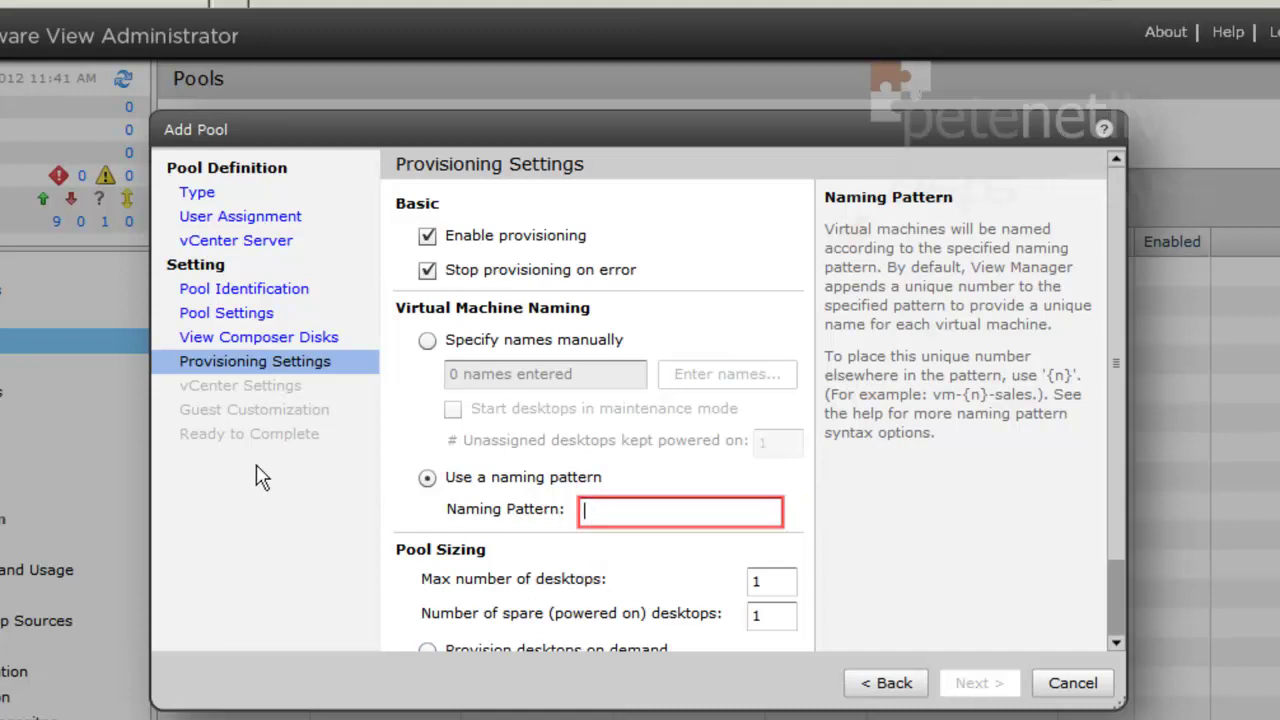
{"action": "type", "text": "PNL-LC-{n"}
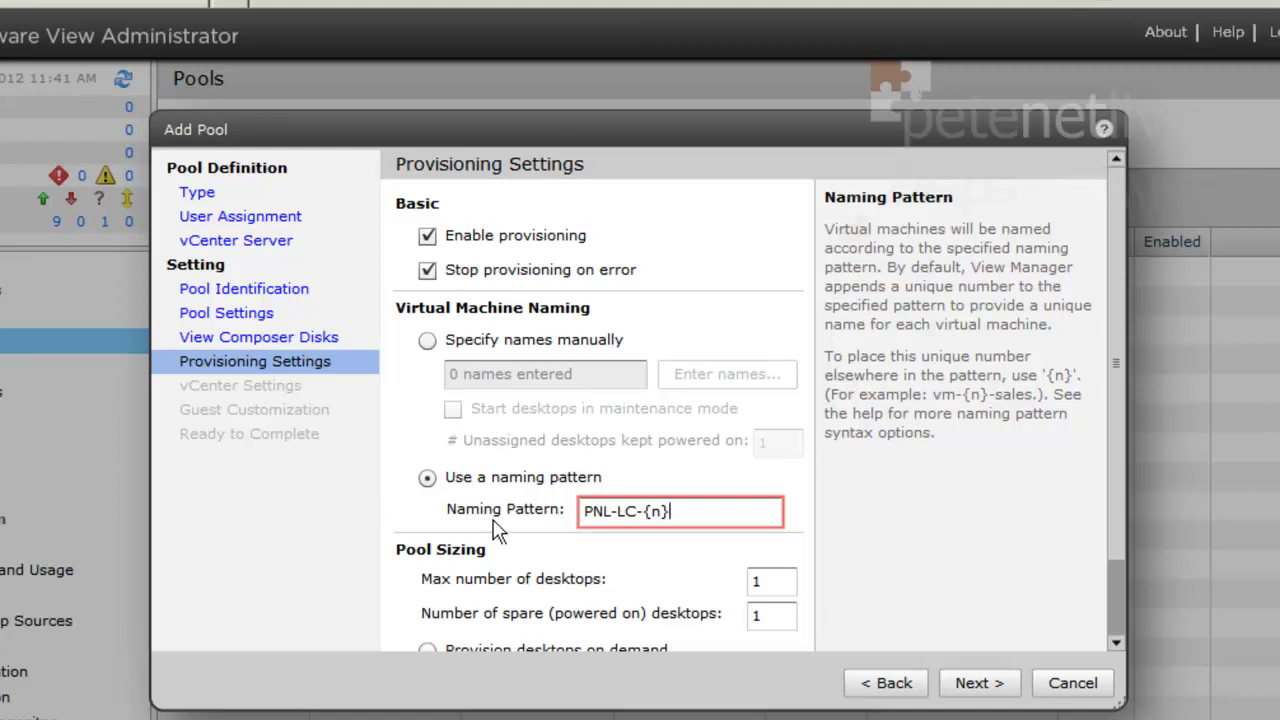
{"action": "left_click_drag", "start_coordinate": [1120, 505], "coordinate": [1102, 587]}
{"action": "left_click_drag", "start_coordinate": [768, 487], "coordinate": [689, 503]}
{"action": "type", "text": "2"}
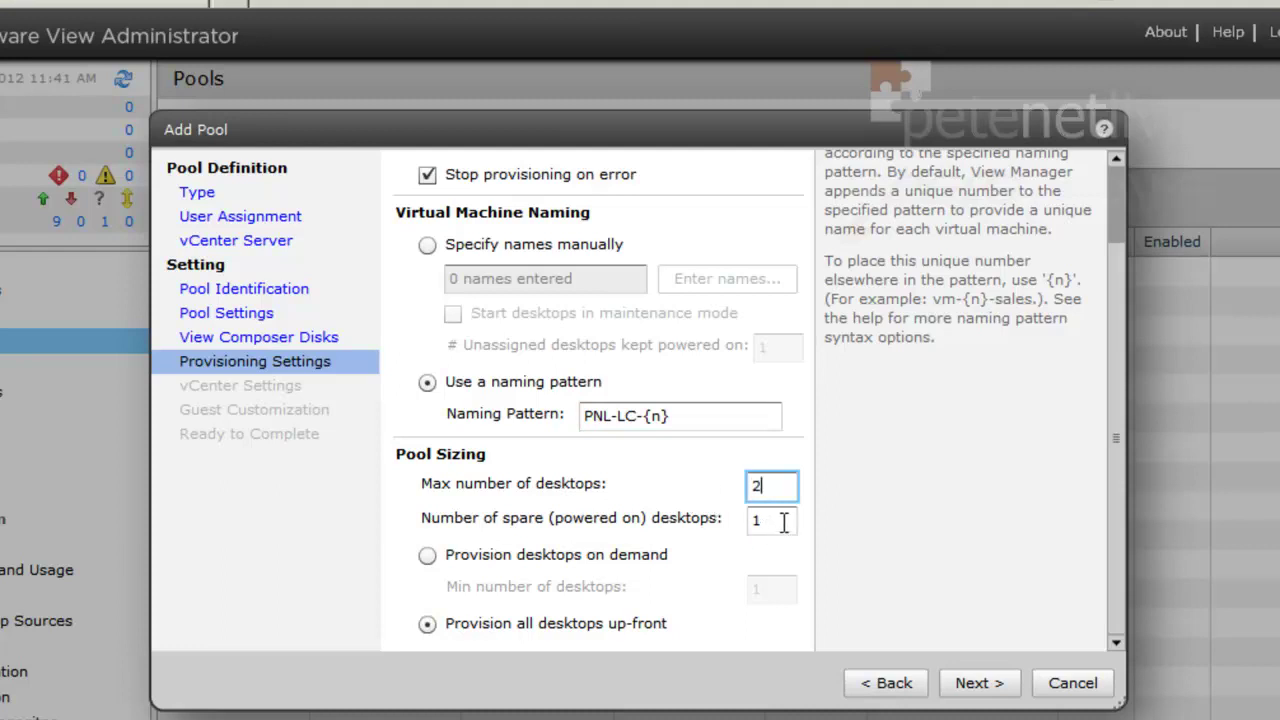
{"action": "left_click_drag", "start_coordinate": [783, 520], "coordinate": [657, 525]}
{"action": "type", "text": "2"}
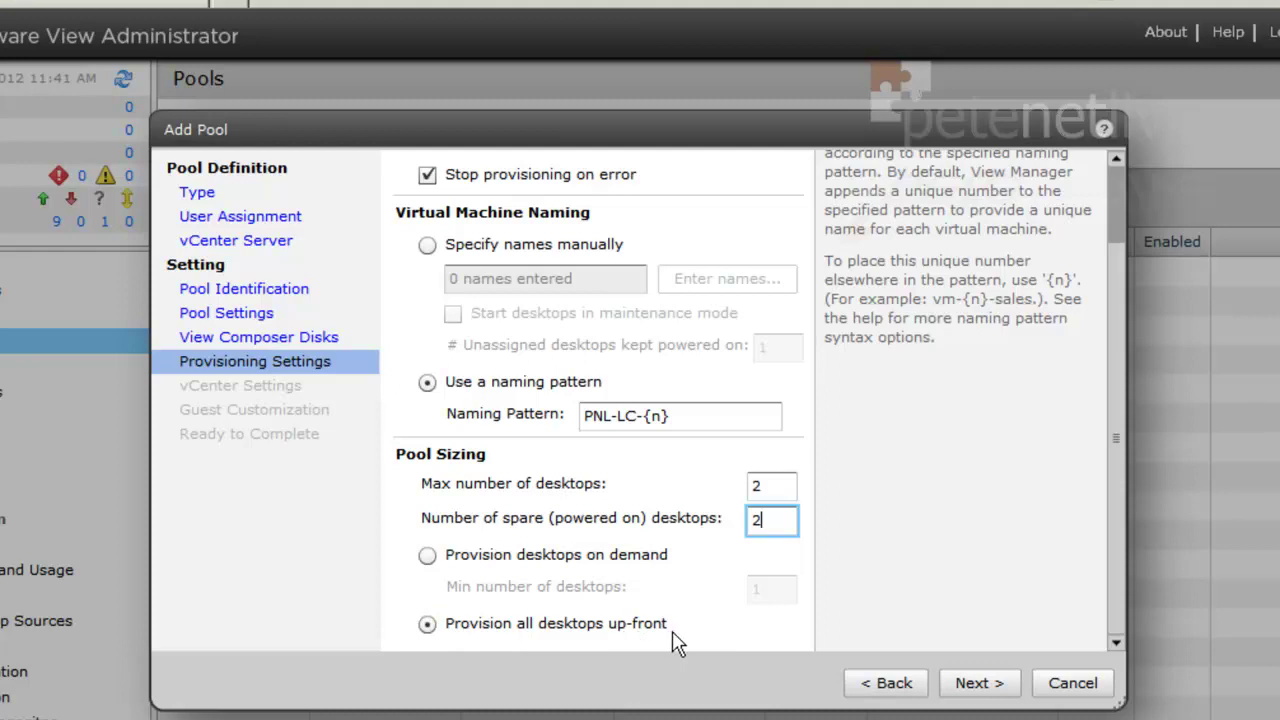
{"action": "left_click", "coordinate": [972, 692]}
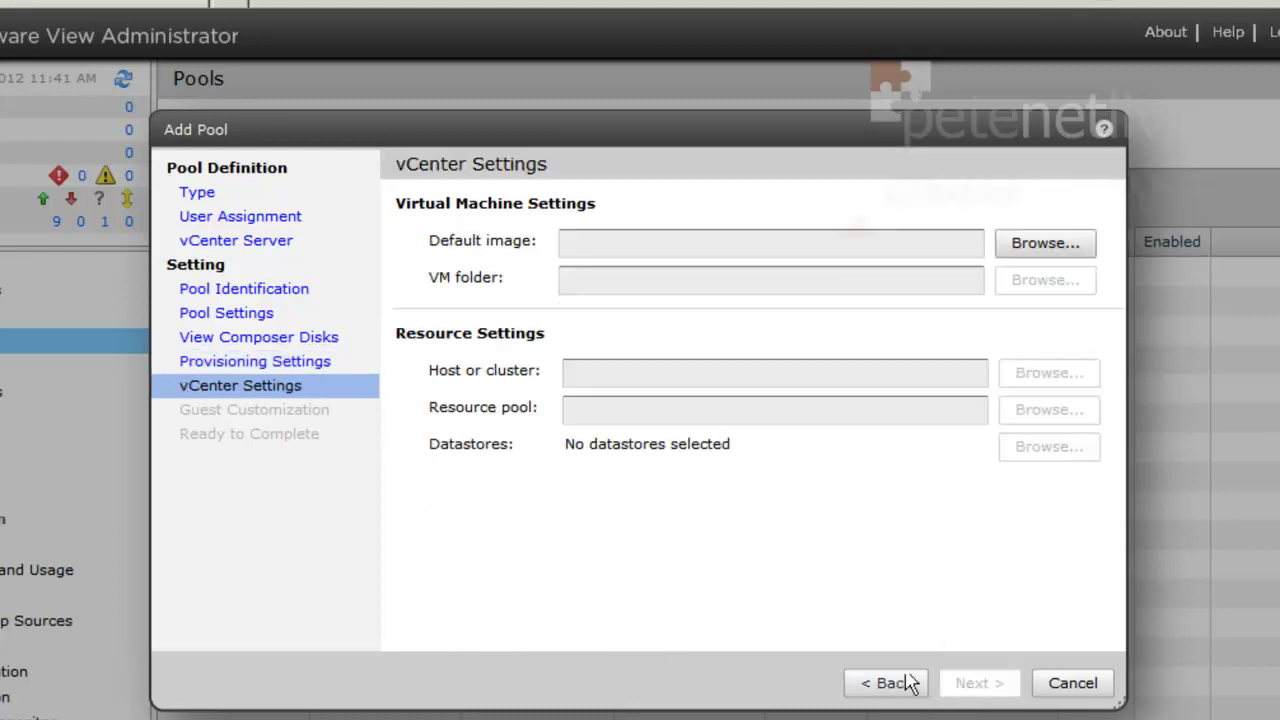
Choose PNL-SOURCE as parent VM and its LinkedClone snapshot as the default image
{"action": "left_click", "coordinate": [1041, 249]}
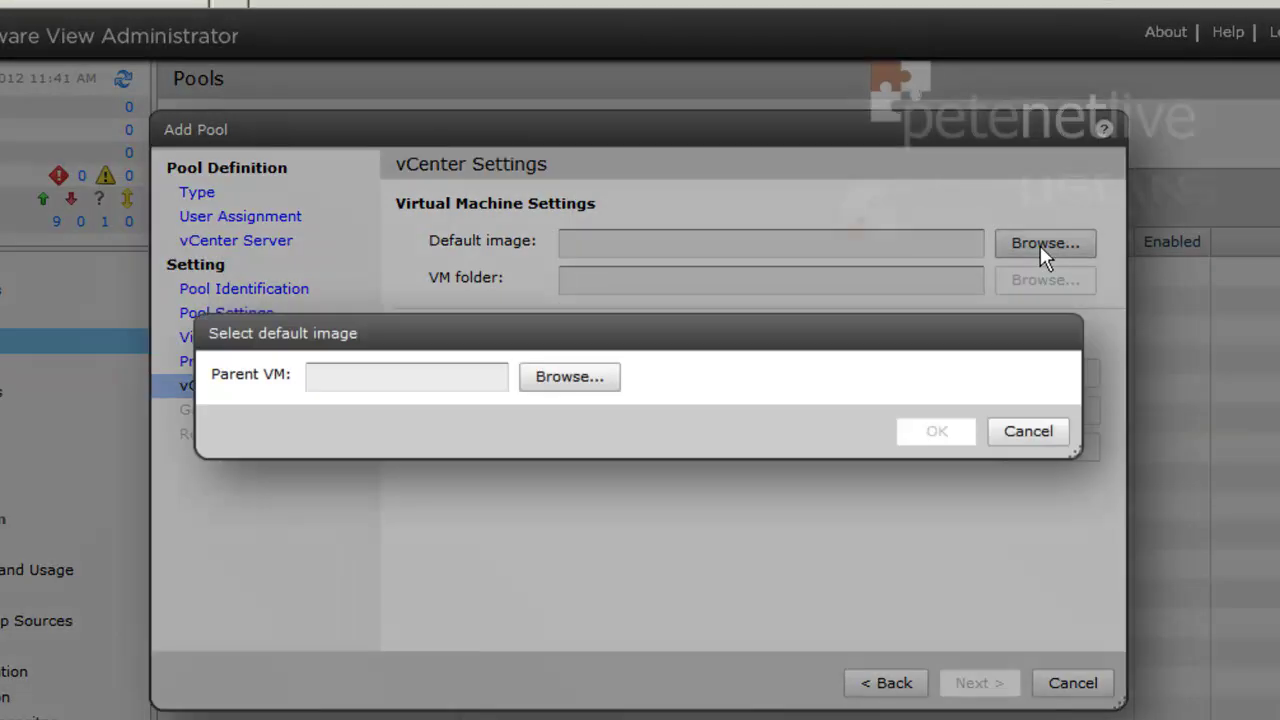
{"action": "left_click", "coordinate": [580, 382]}
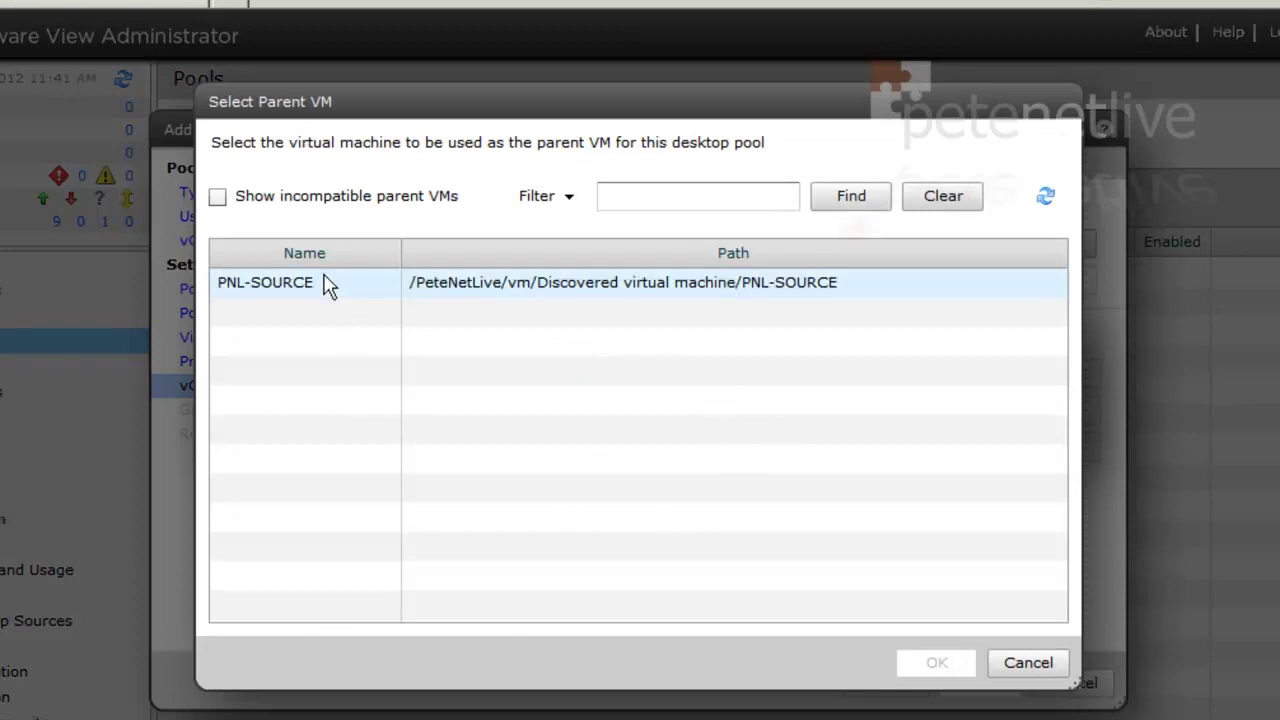
{"action": "left_click", "coordinate": [325, 285]}
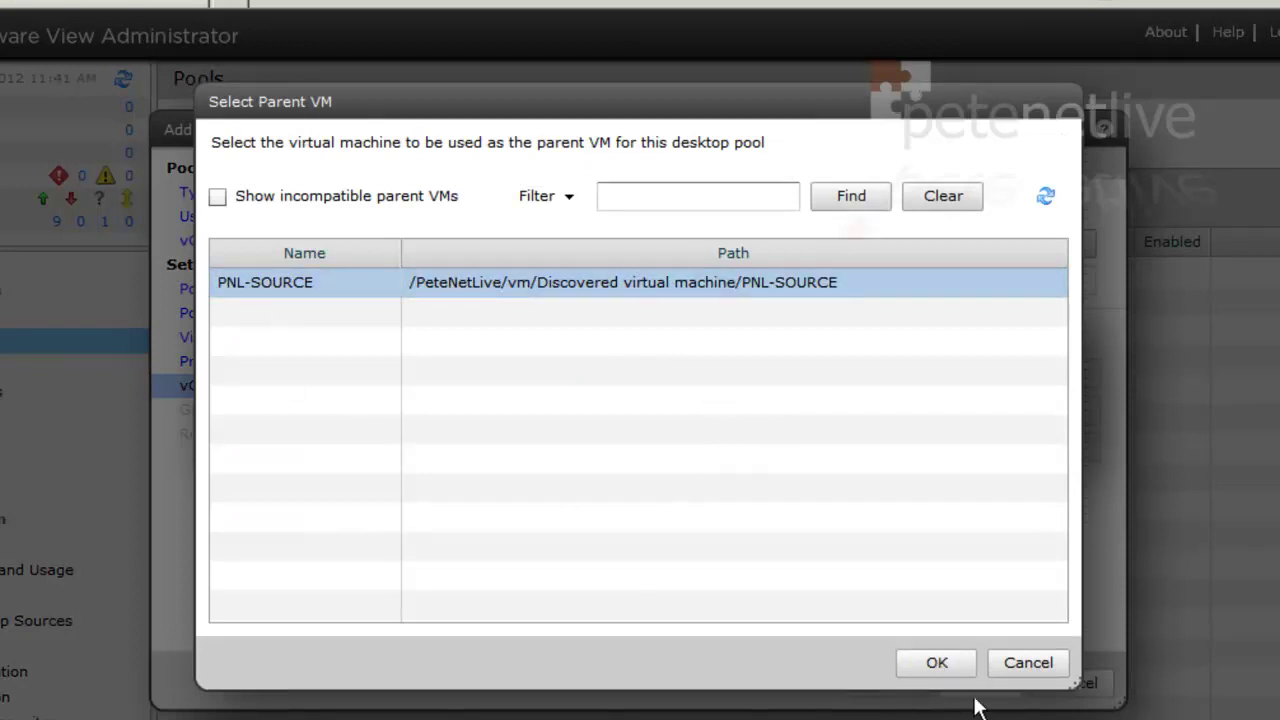
{"action": "left_click", "coordinate": [933, 663]}
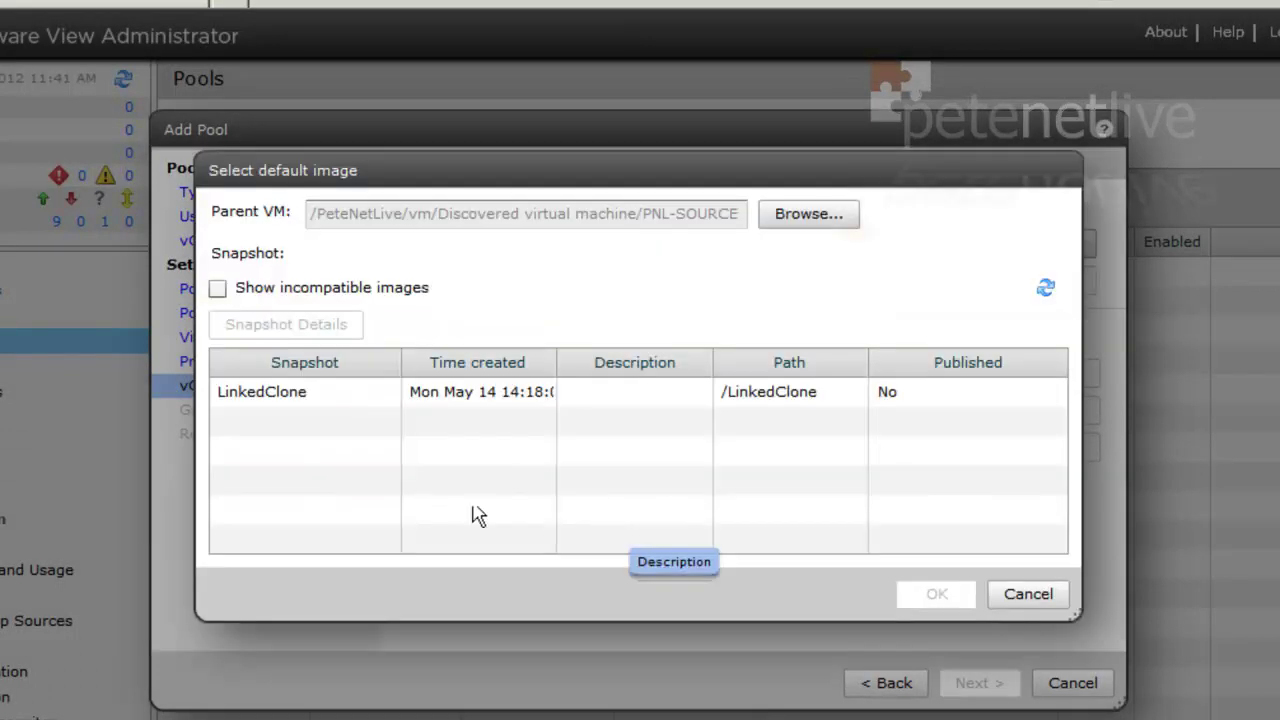
{"action": "left_click", "coordinate": [268, 392]}
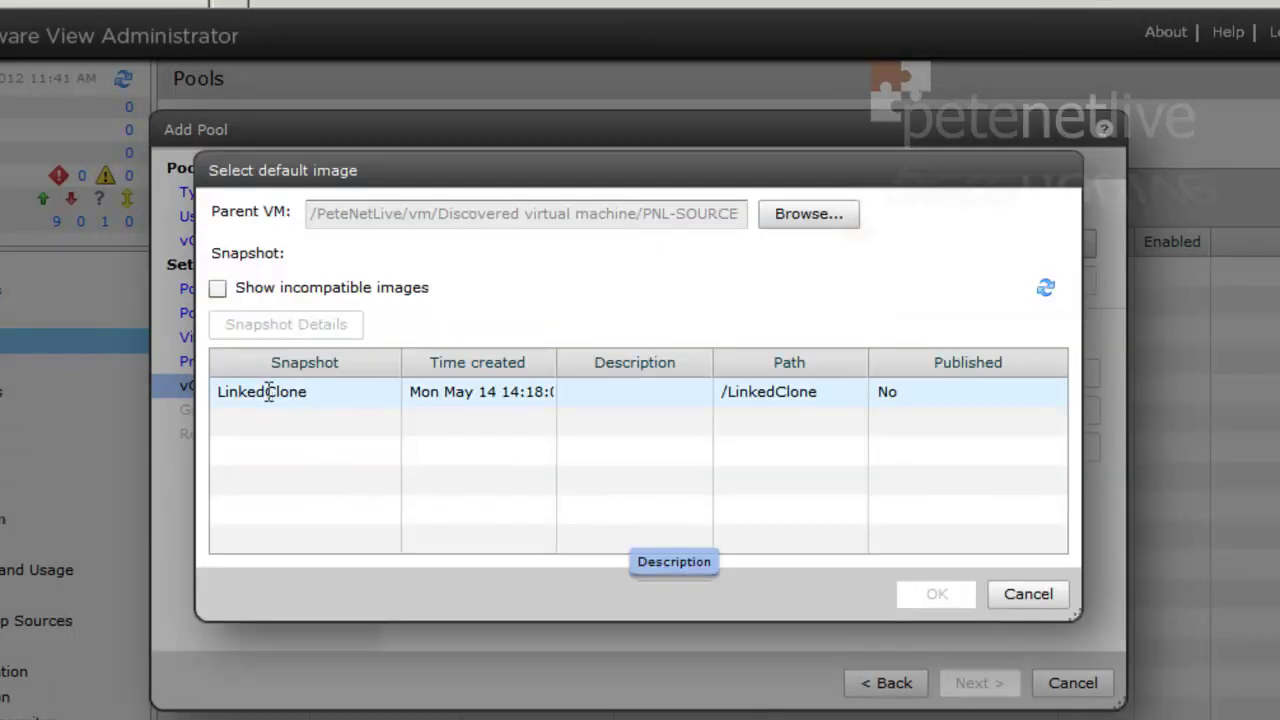
{"action": "left_click", "coordinate": [268, 392]}
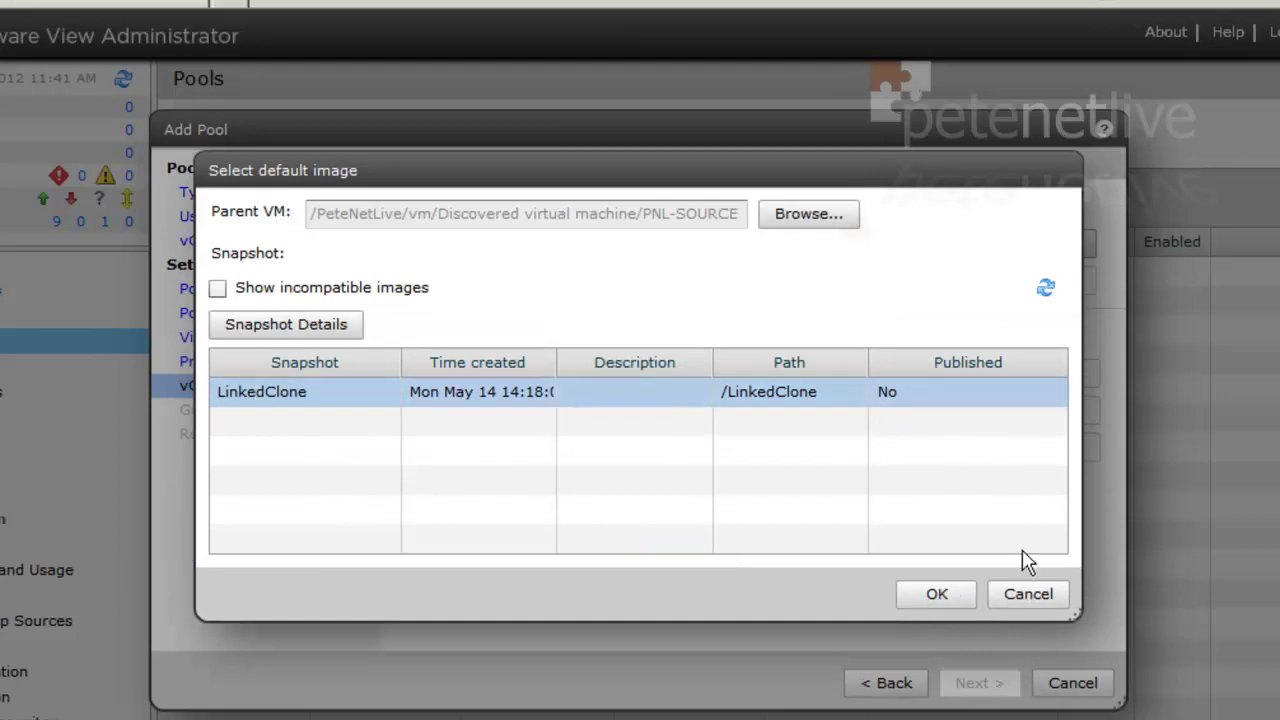
{"action": "left_click", "coordinate": [964, 597]}
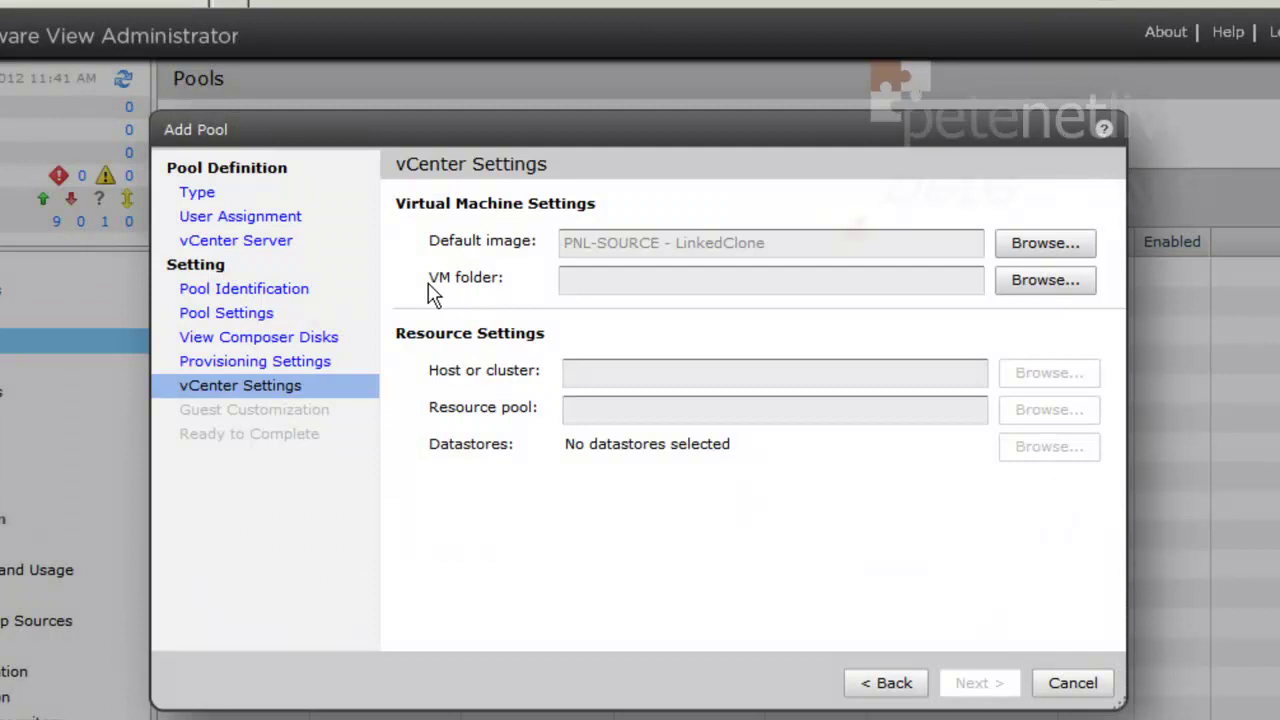
Set the VM folder to Discovered virtual machine and the host/cluster to PeteNetLive
{"action": "left_click", "coordinate": [1049, 283]}
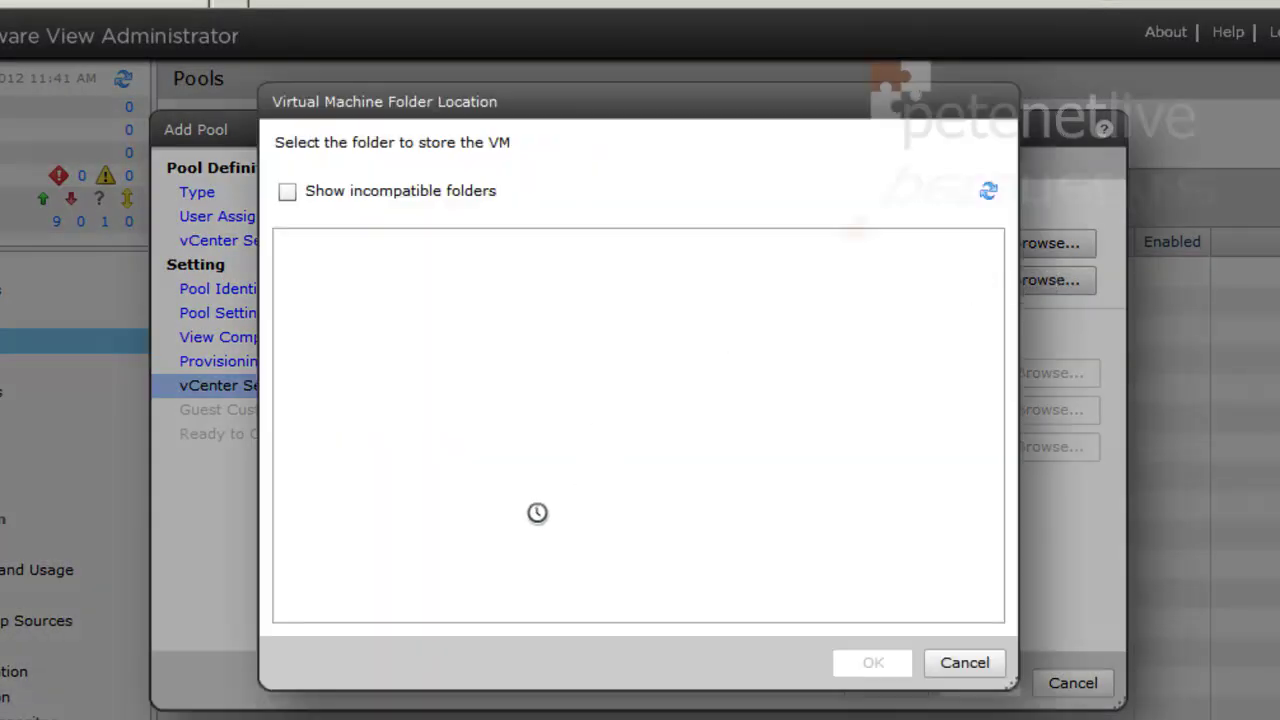
{"action": "left_click", "coordinate": [405, 283]}
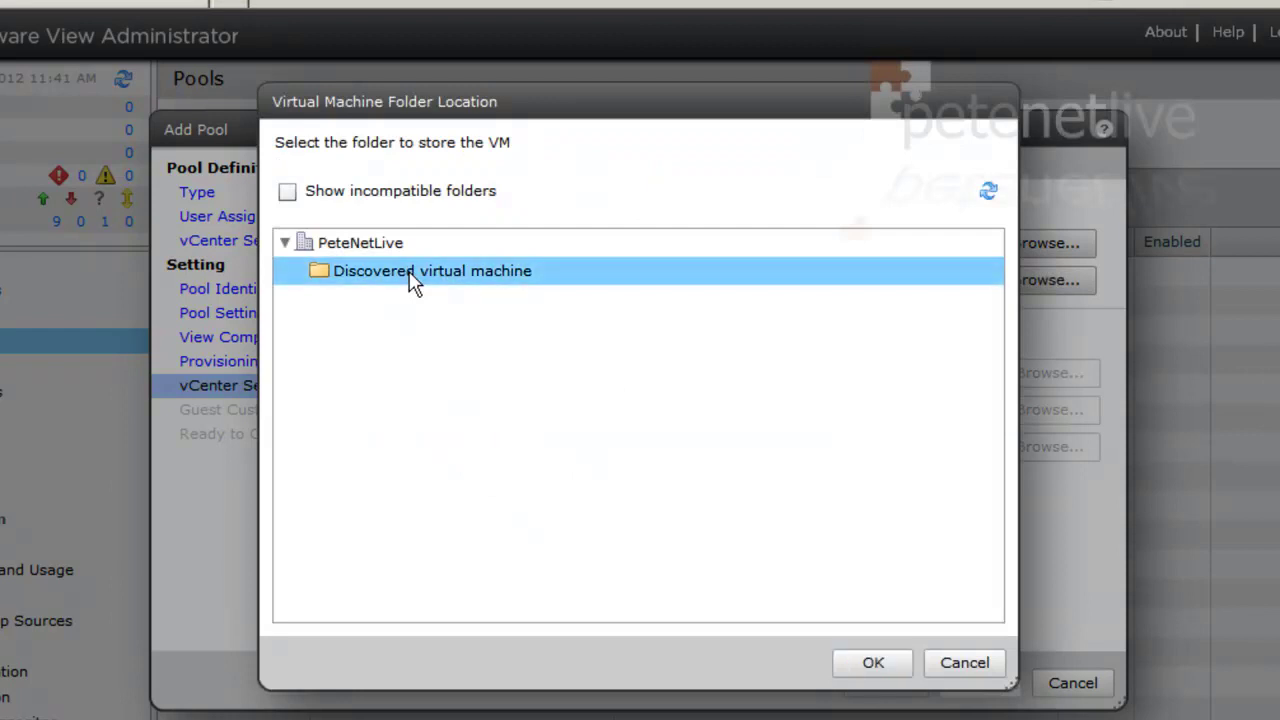
{"action": "left_click", "coordinate": [859, 665]}
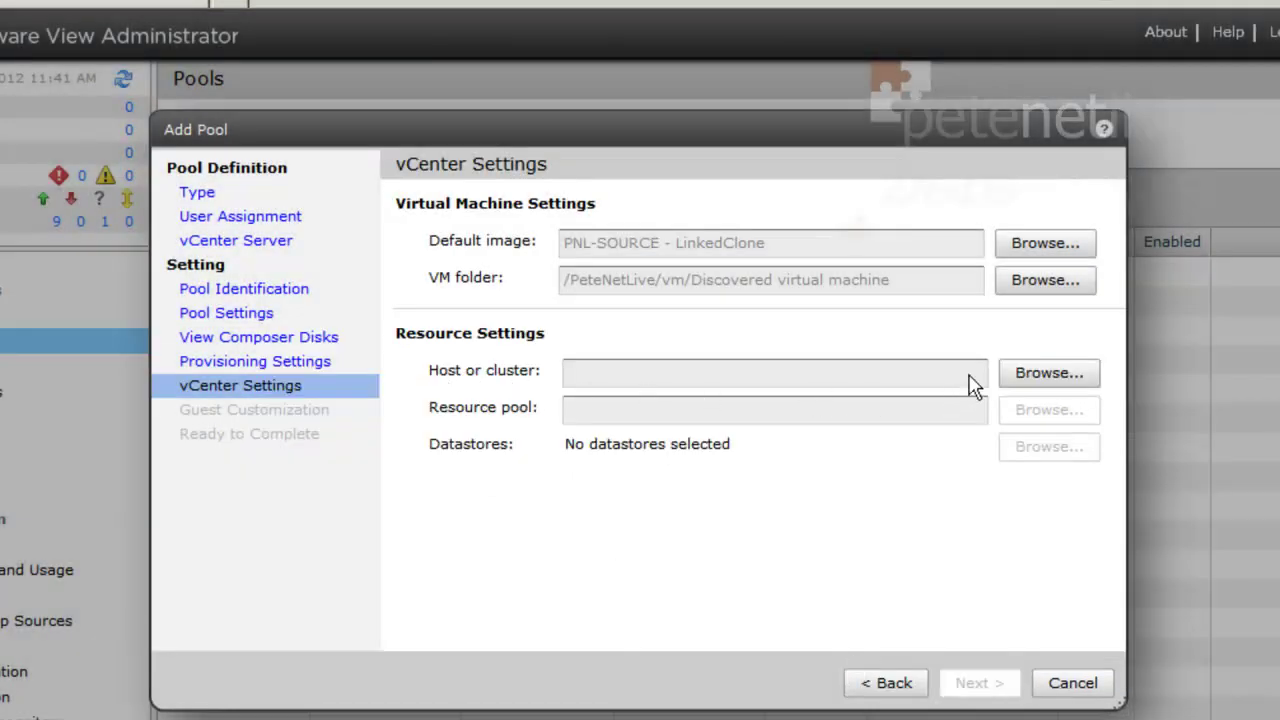
{"action": "left_click", "coordinate": [1038, 373]}
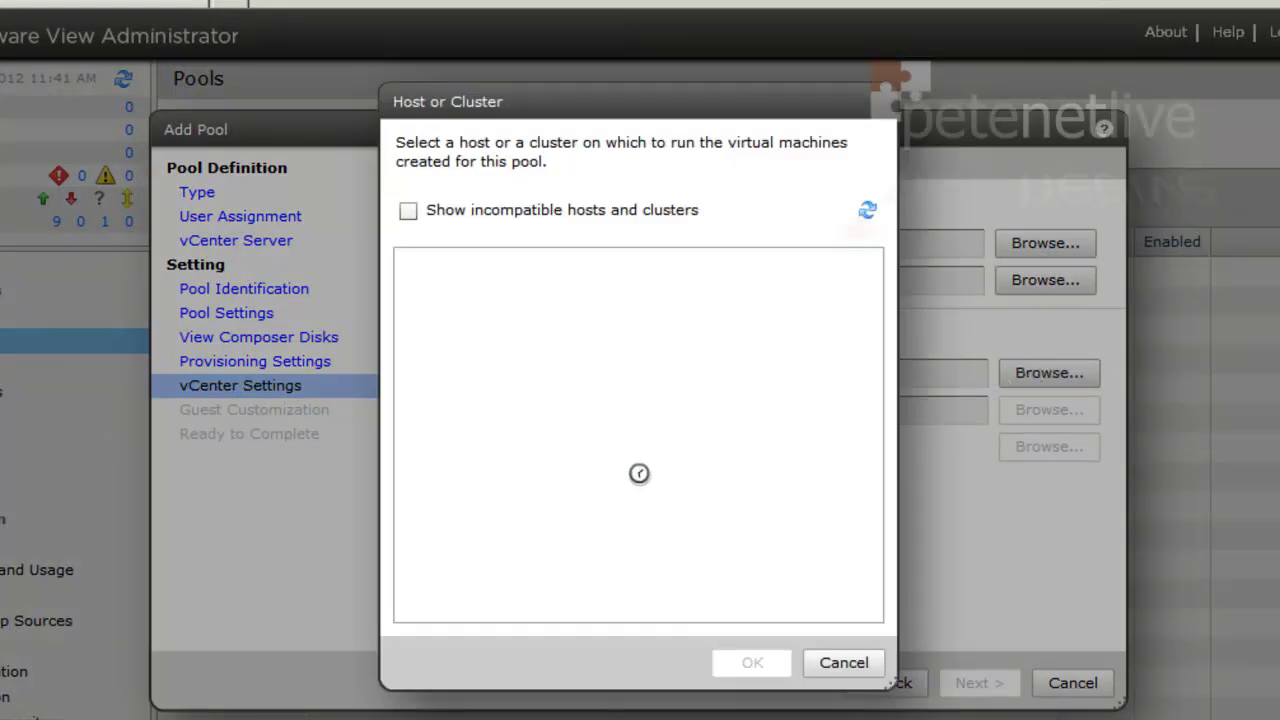
{"action": "left_click", "coordinate": [497, 293]}
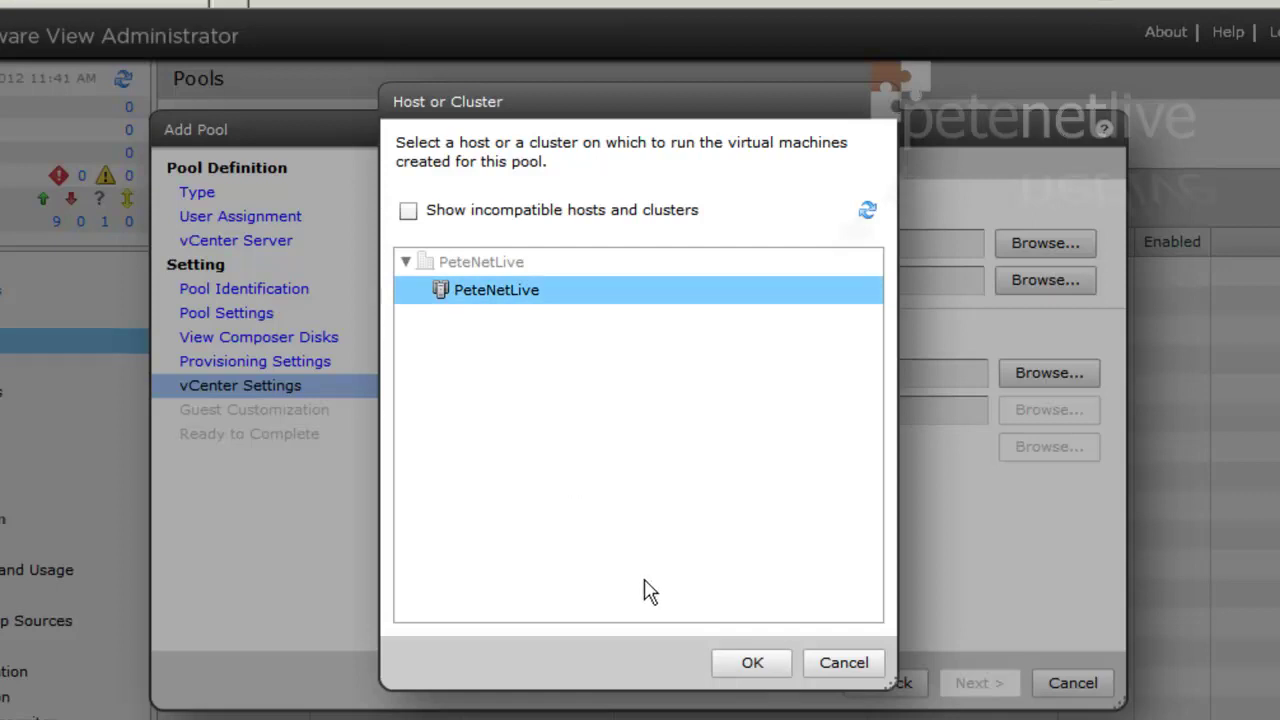
{"action": "left_click", "coordinate": [745, 664]}
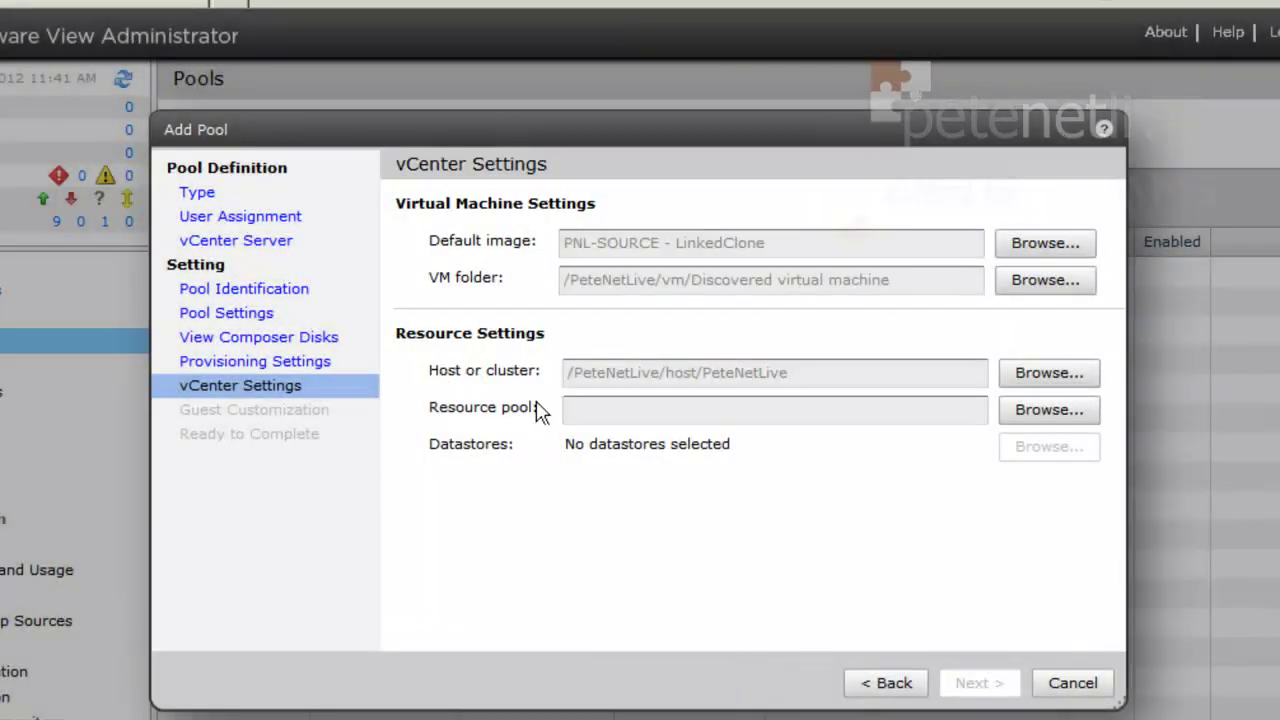
Set the resource pool to /PeteNetLive/host/PeteNetLive/Resources
{"action": "left_click", "coordinate": [1040, 418]}
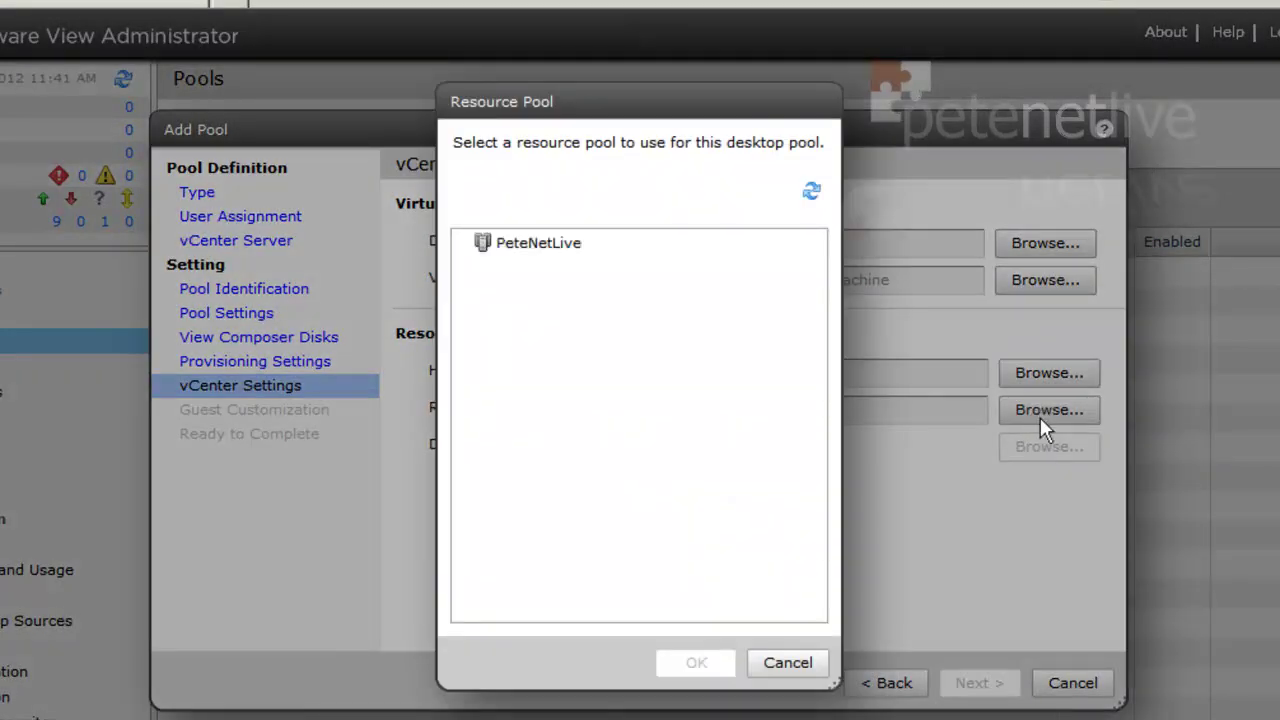
{"action": "left_click", "coordinate": [534, 248]}
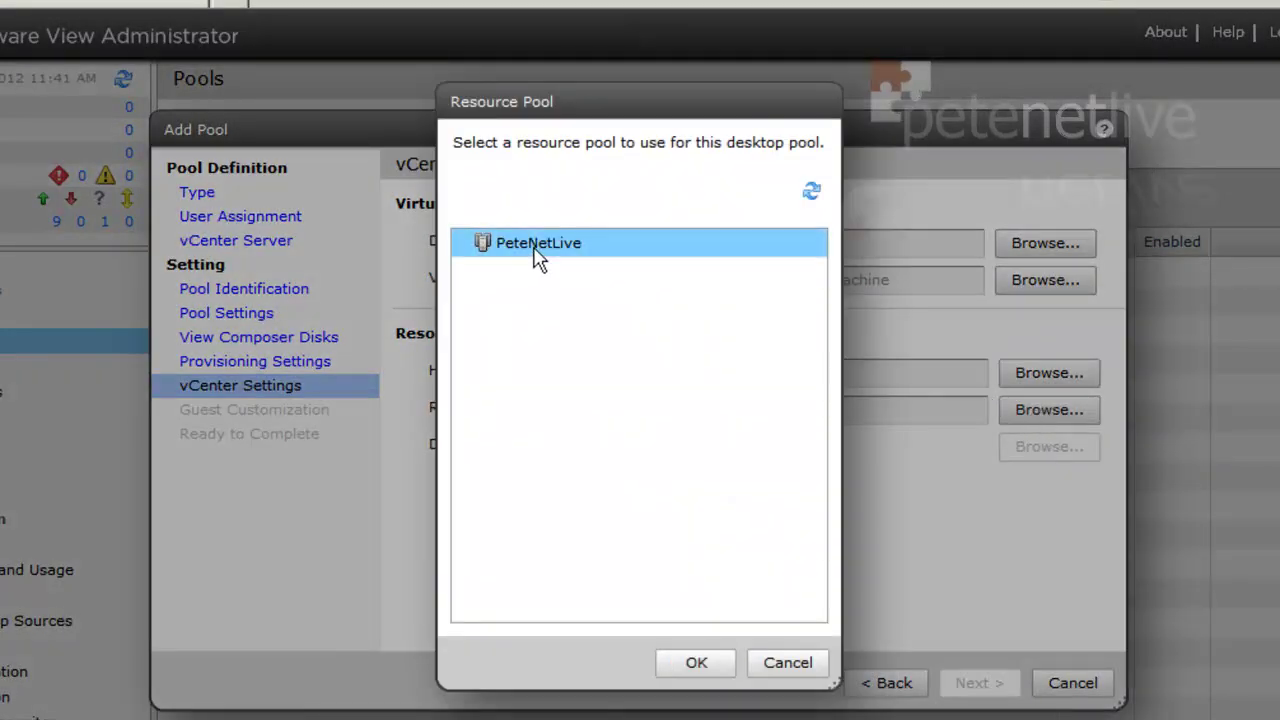
{"action": "left_click", "coordinate": [672, 658]}
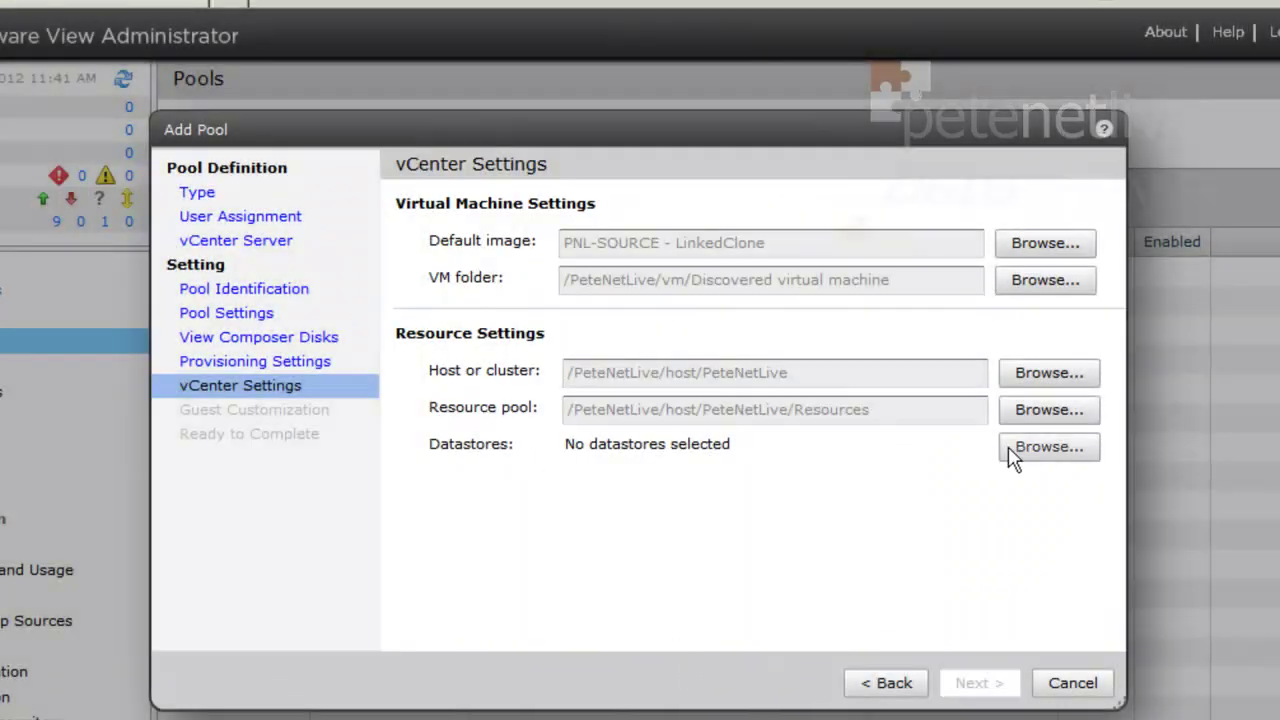
{"action": "left_click", "coordinate": [1048, 446]}
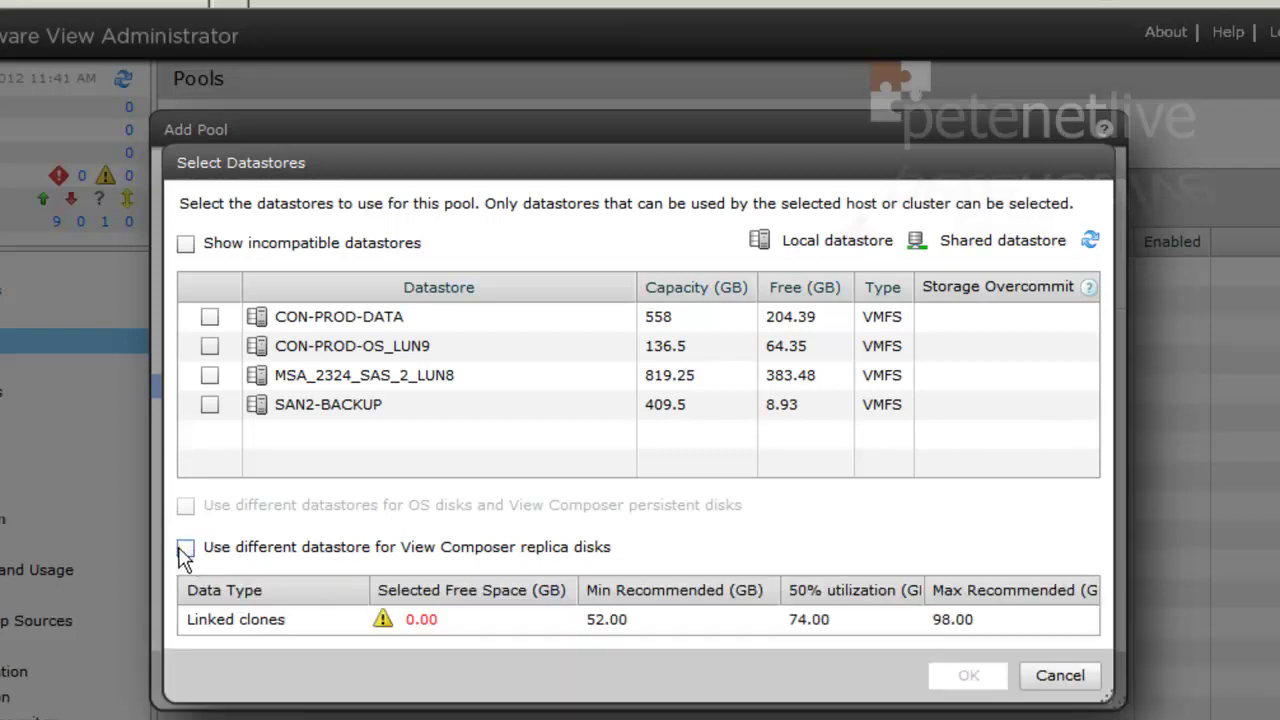
Store replica disks on CON-PROD-DATA and linked clones on MSA_2324_SAS_2_LUN8, using a separate replica datastore
{"action": "left_click", "coordinate": [185, 547]}
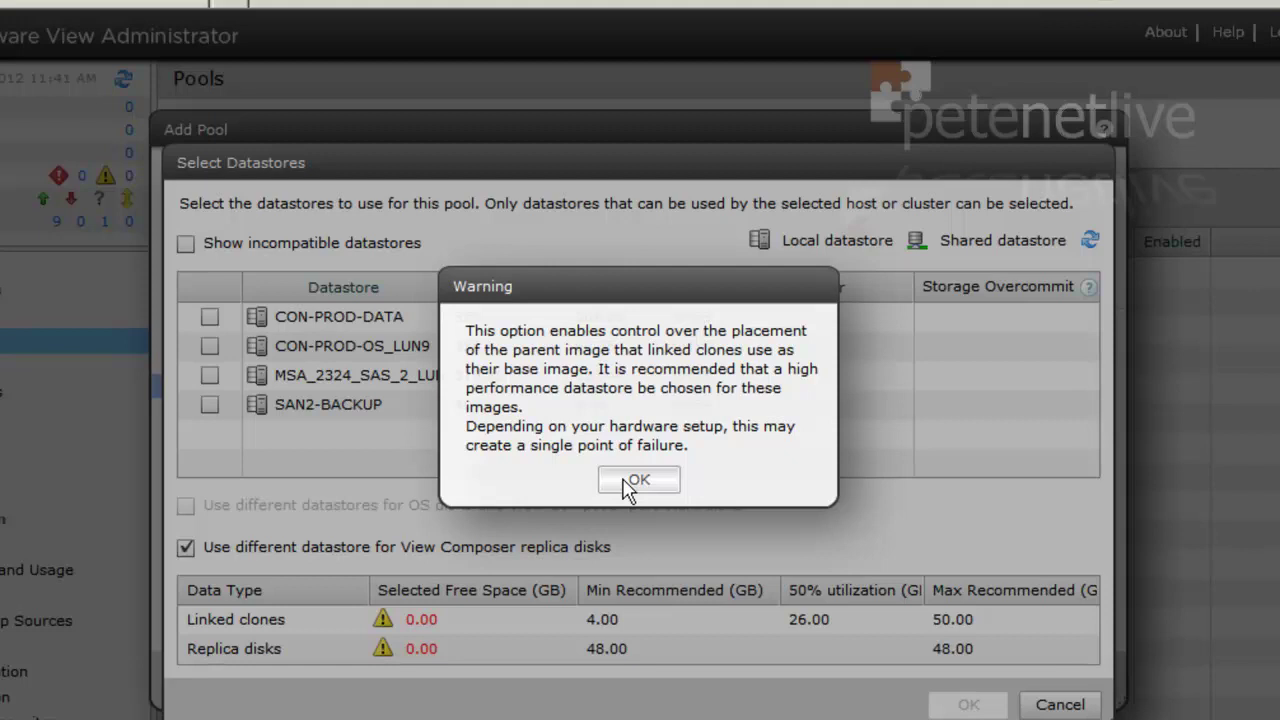
{"action": "left_click", "coordinate": [626, 478]}
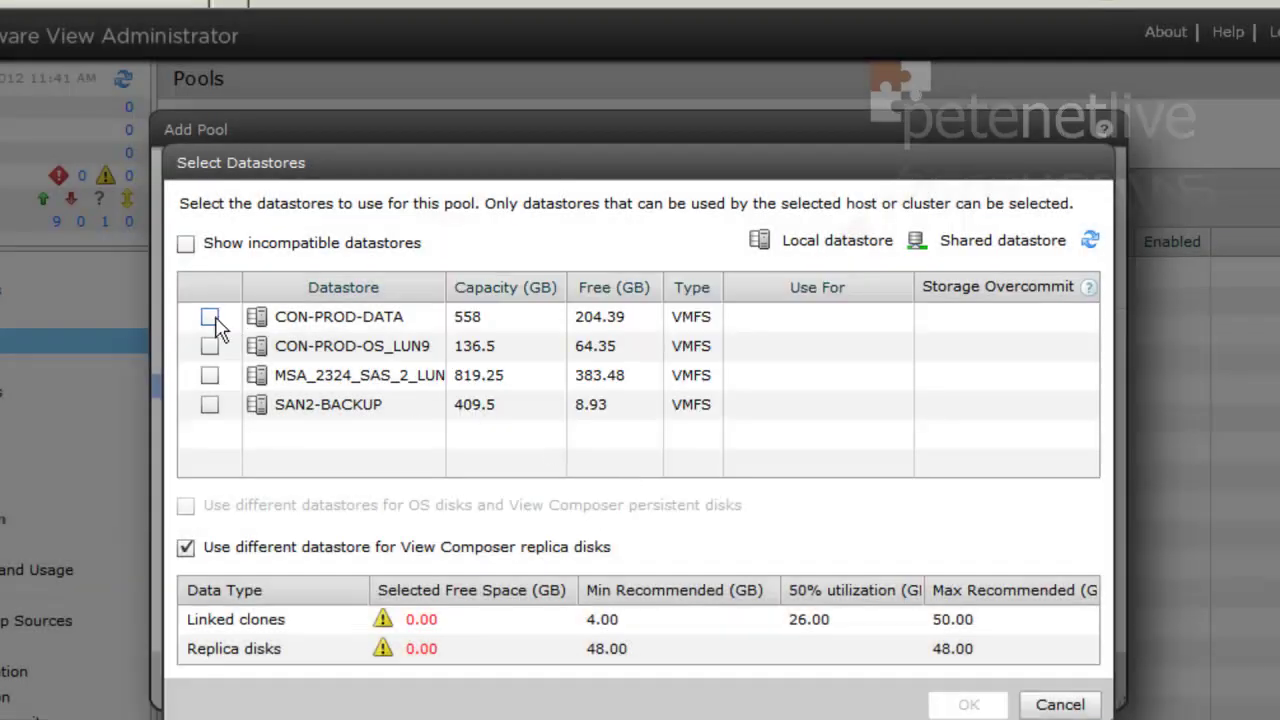
{"action": "left_click", "coordinate": [212, 318]}
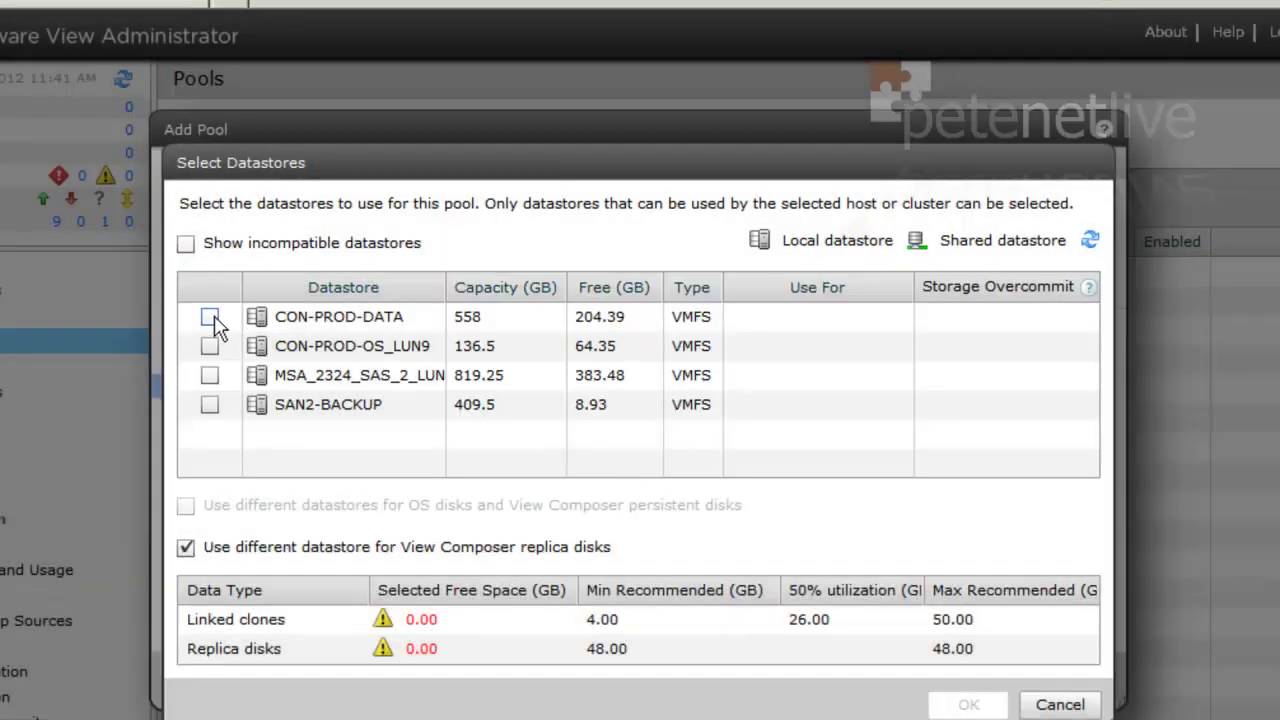
{"action": "left_click", "coordinate": [210, 384]}
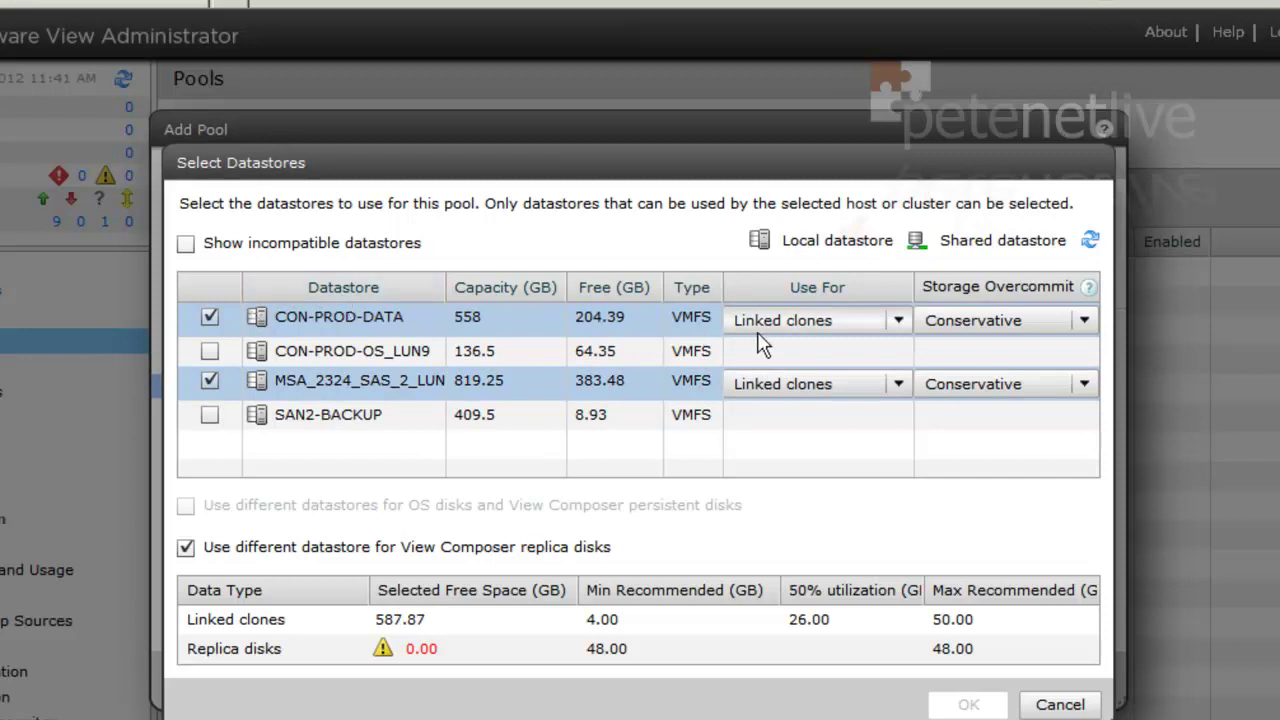
{"action": "left_click", "coordinate": [853, 321]}
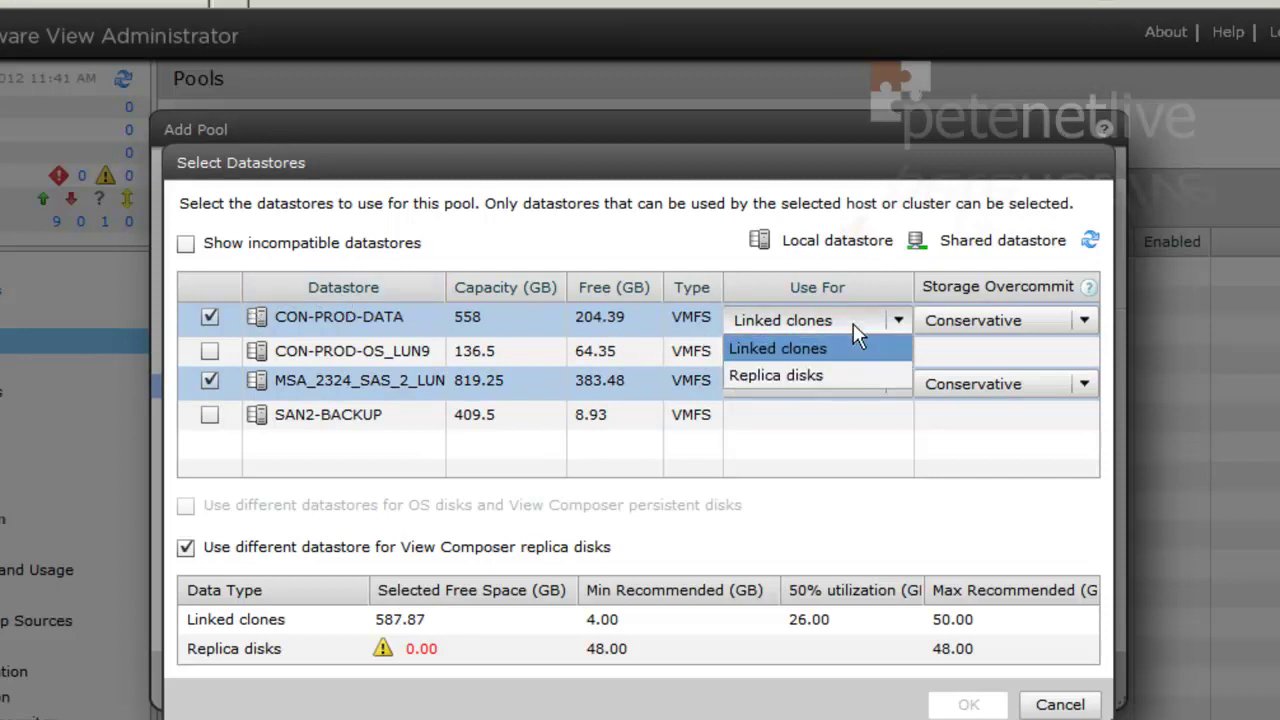
{"action": "left_click", "coordinate": [825, 377]}
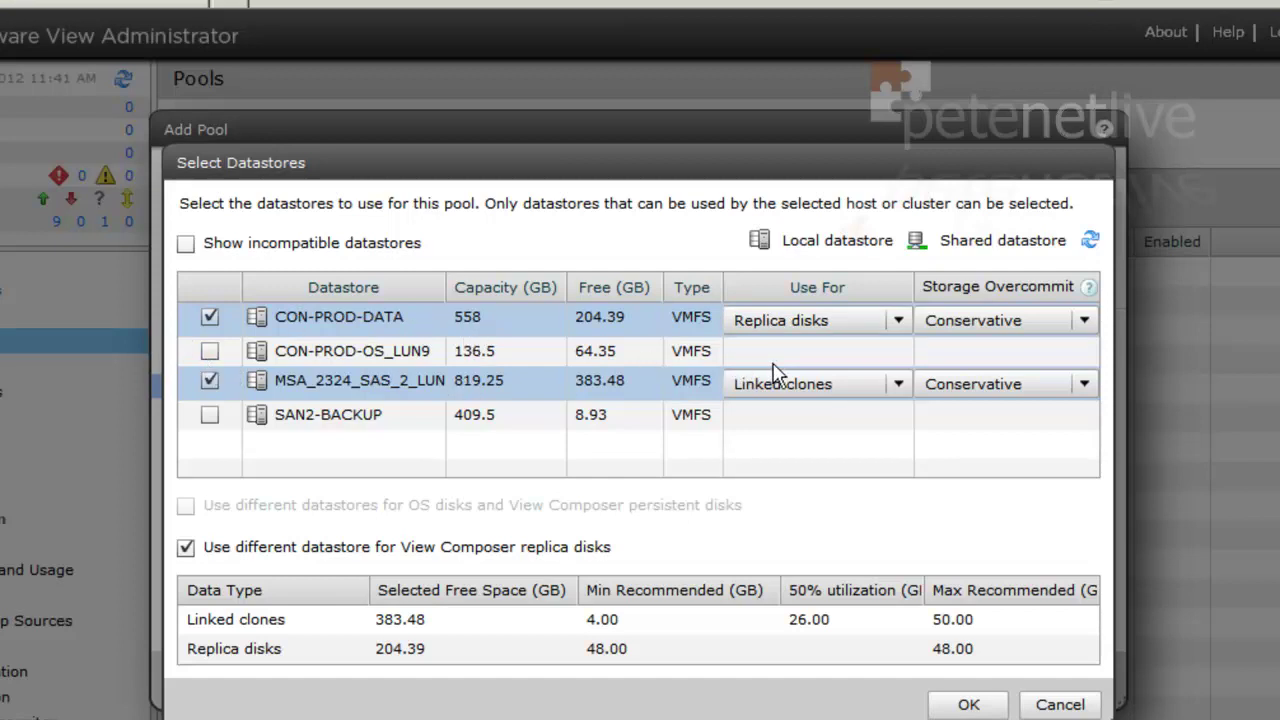
{"action": "left_click", "coordinate": [969, 705]}
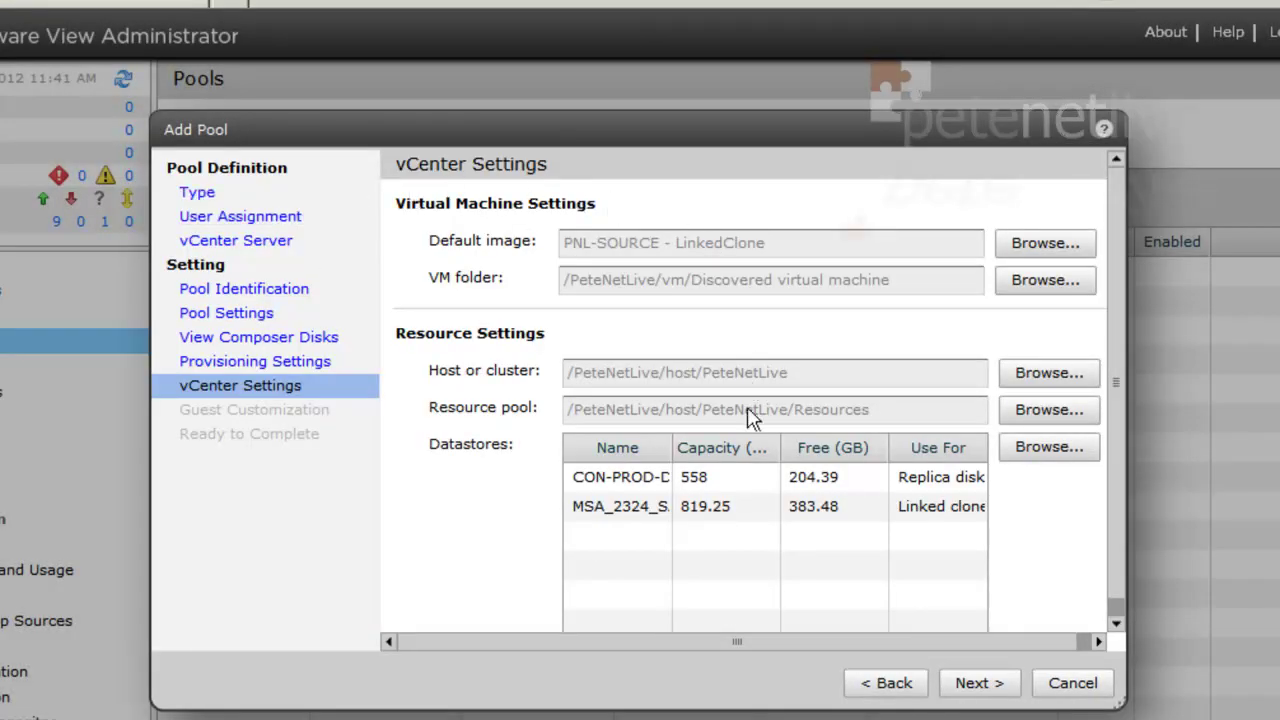
{"action": "left_click", "coordinate": [979, 684]}
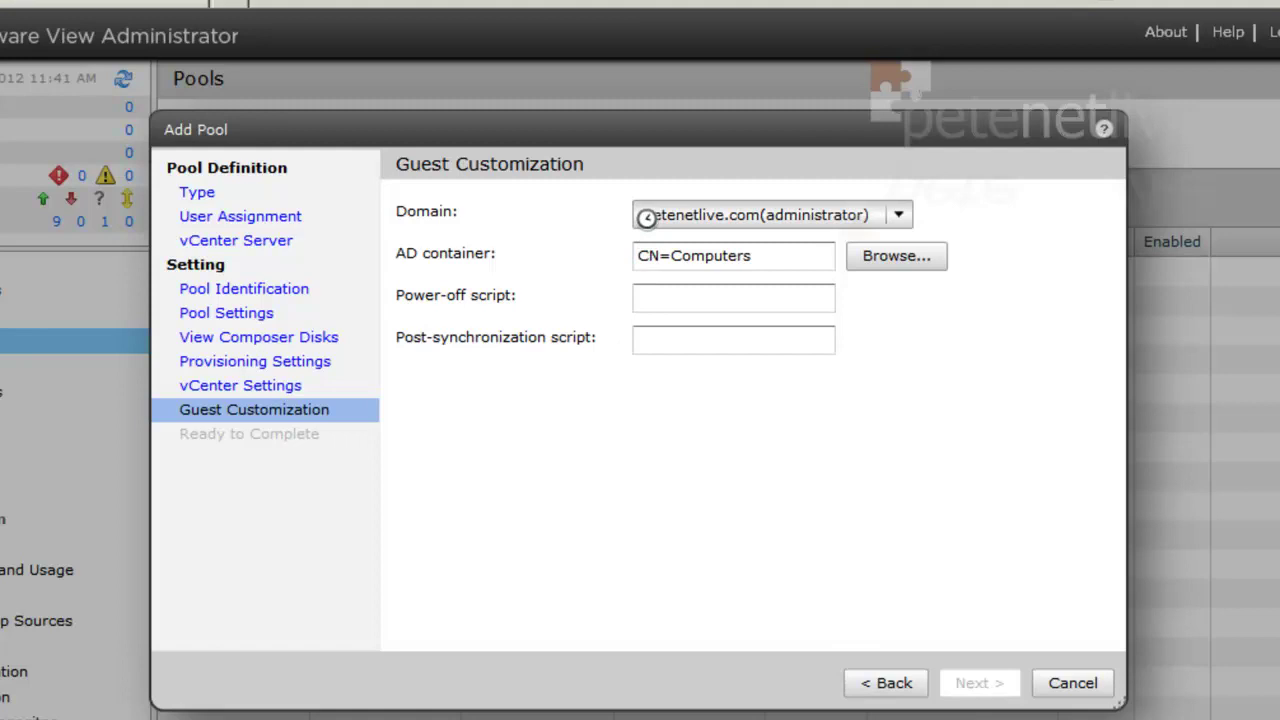
Place the clone desktops in the OU=LinkedClones,OU=ViewDesktops AD container
{"action": "left_click", "coordinate": [896, 257]}
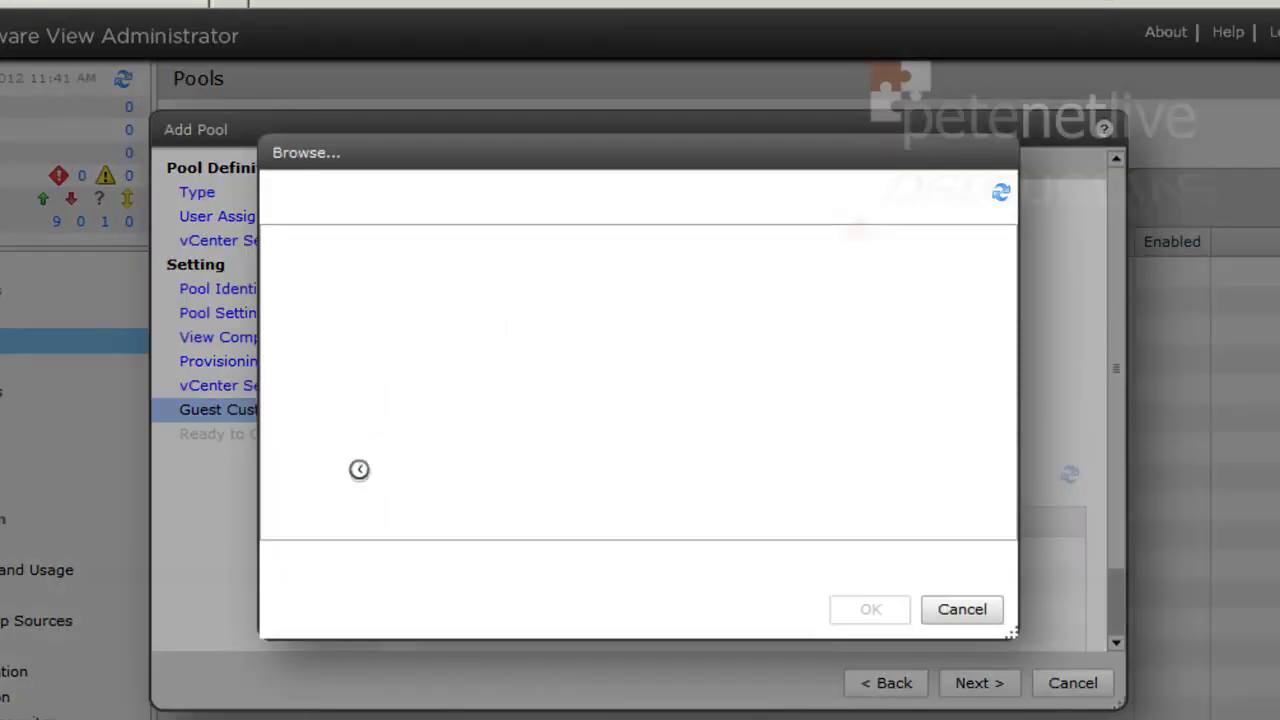
{"action": "left_click", "coordinate": [273, 240]}
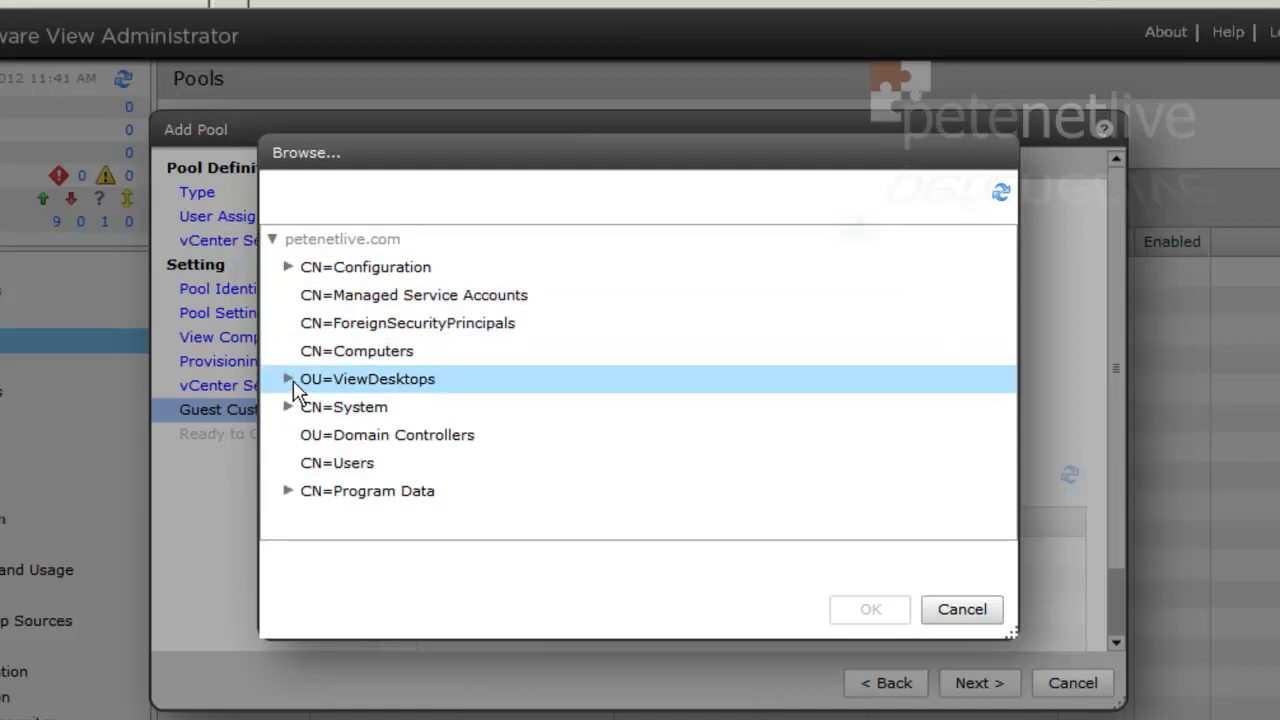
{"action": "left_click", "coordinate": [289, 380]}
{"action": "left_click", "coordinate": [373, 410]}
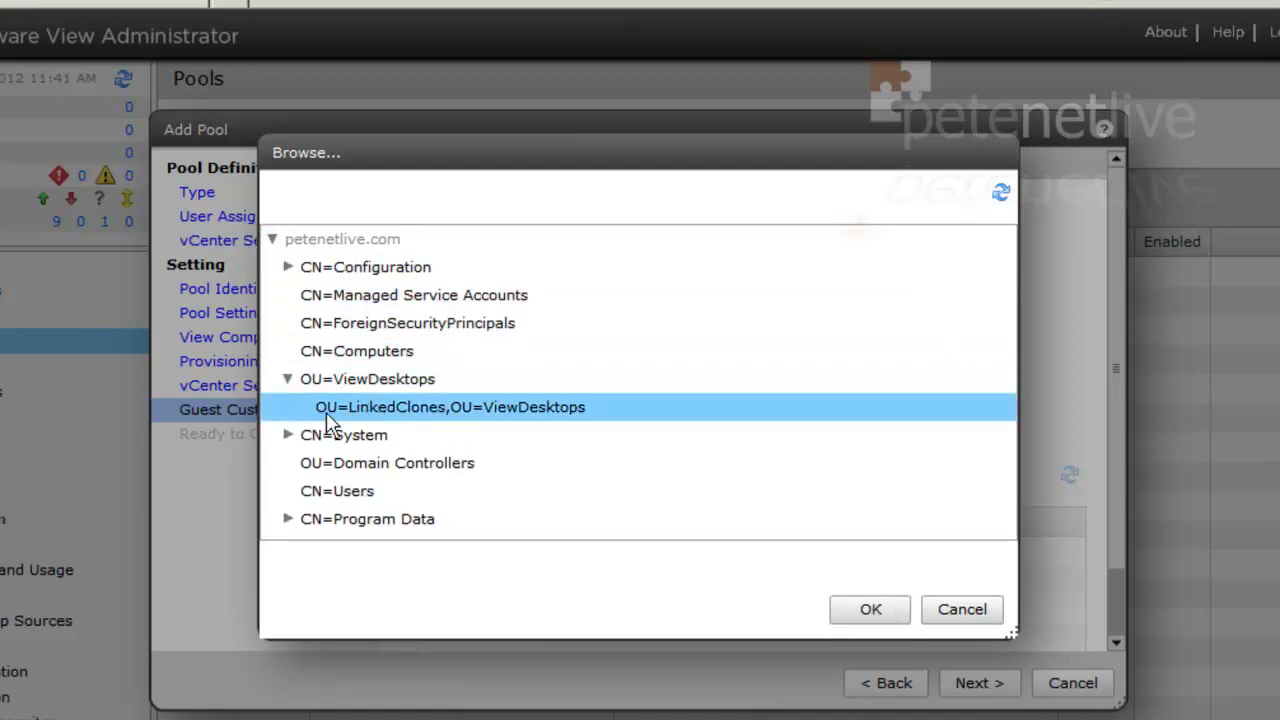
{"action": "left_click", "coordinate": [870, 609]}
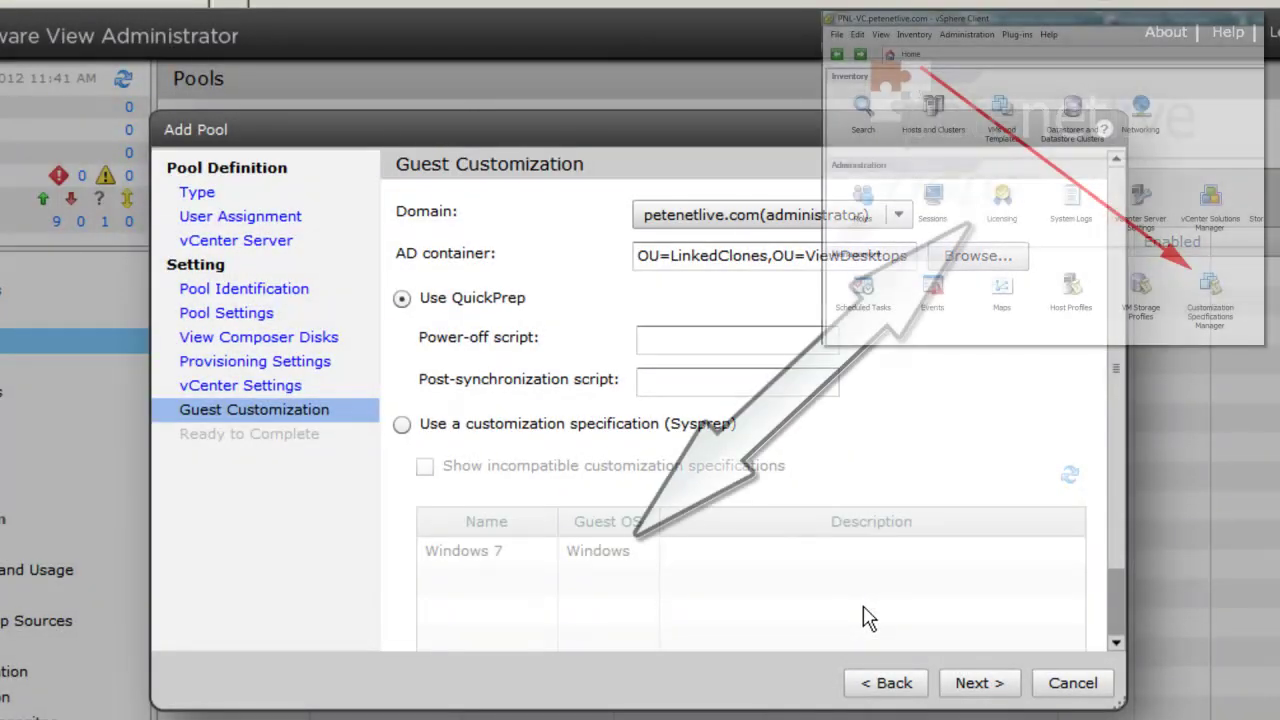
Customize the clones with the Windows 7 Sysprep customization specification and continue to the review
{"action": "left_click", "coordinate": [402, 426]}
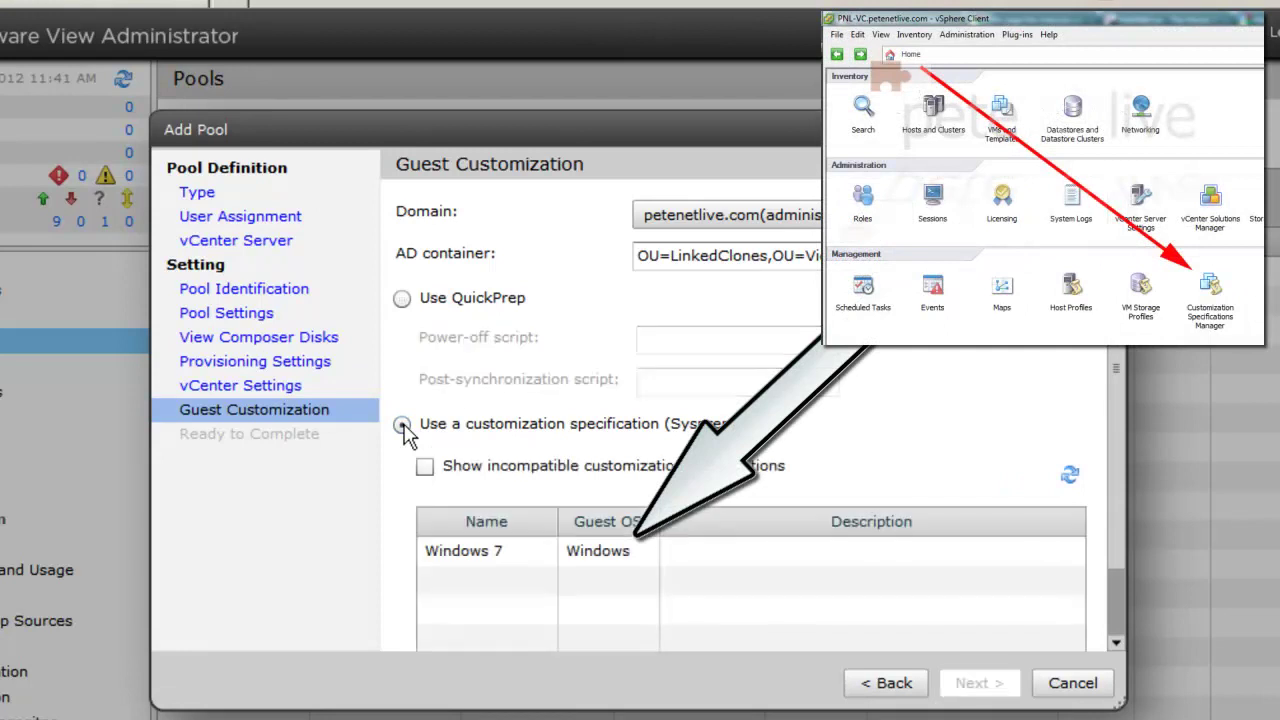
{"action": "left_click", "coordinate": [440, 555]}
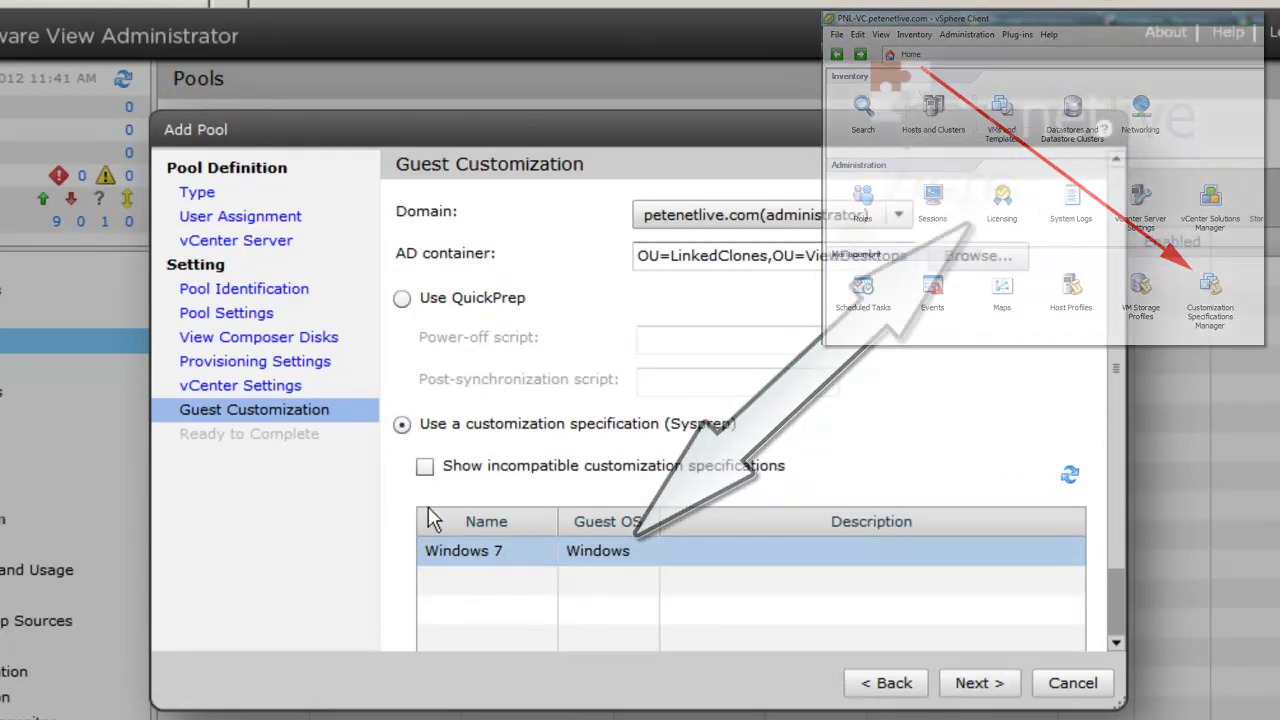
{"action": "left_click", "coordinate": [970, 688]}
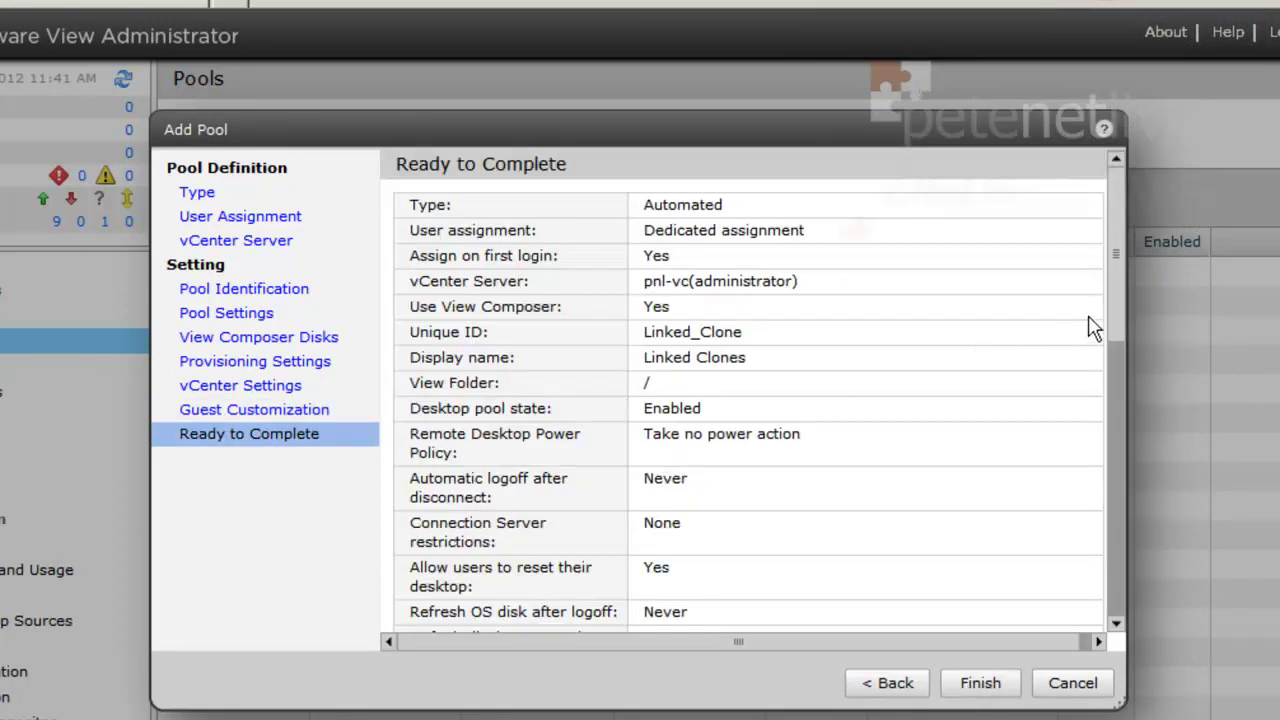
Review the Ready to Complete summary and finish creating the Linked_Clone pool
{"action": "left_click_drag", "start_coordinate": [1122, 291], "coordinate": [1166, 603]}
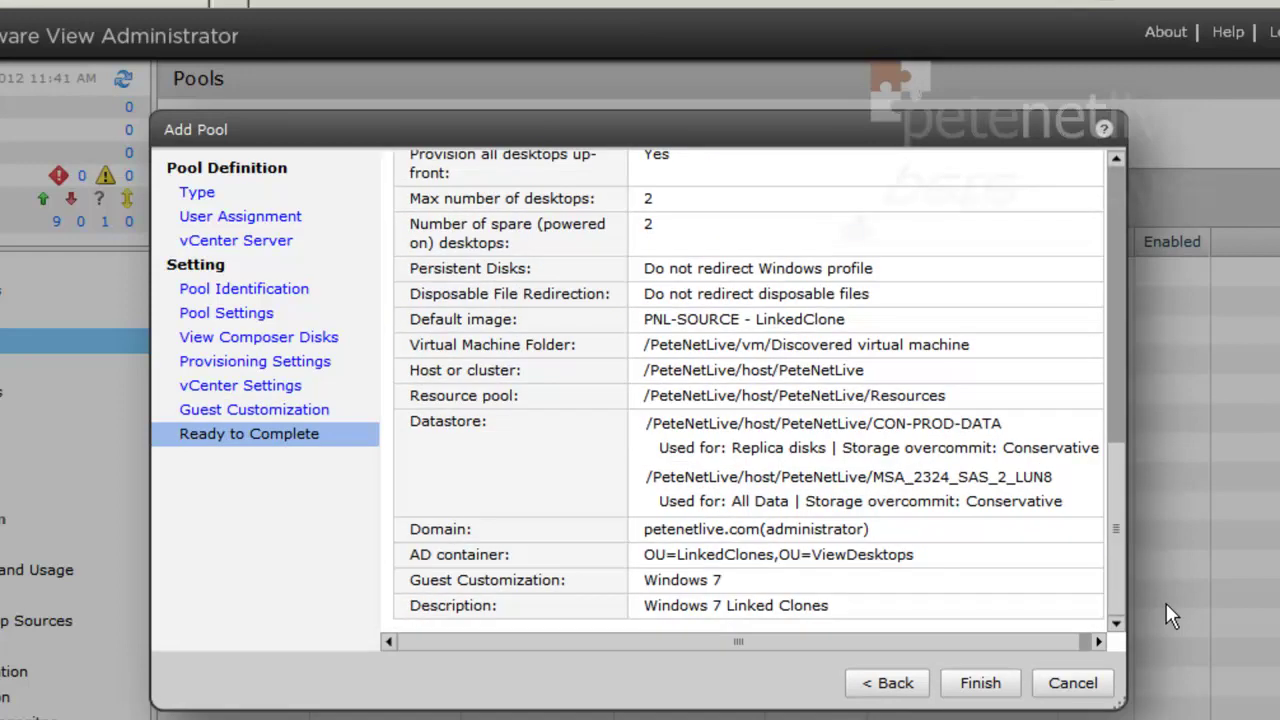
{"action": "left_click", "coordinate": [975, 684]}
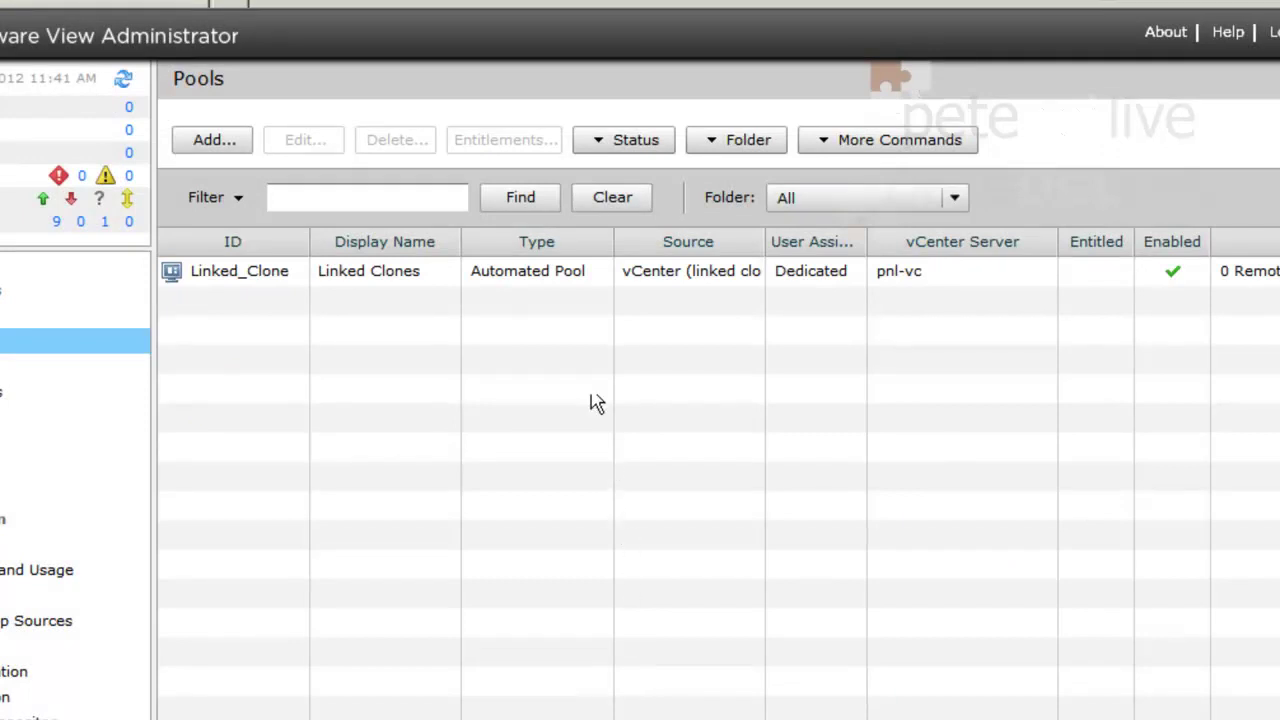
Entitle the ViewUsers group, found by searching groups for 'vie', to the Linked_Clone pool
{"action": "left_click", "coordinate": [545, 284]}
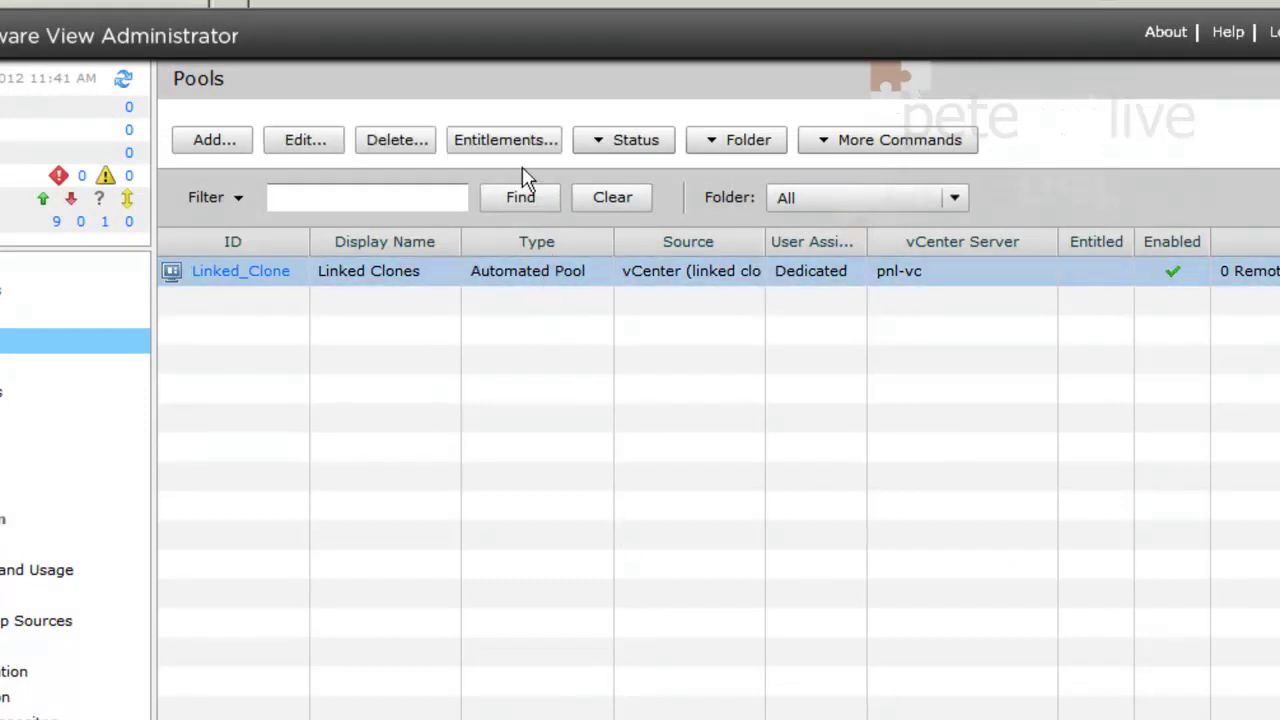
{"action": "left_click", "coordinate": [510, 145]}
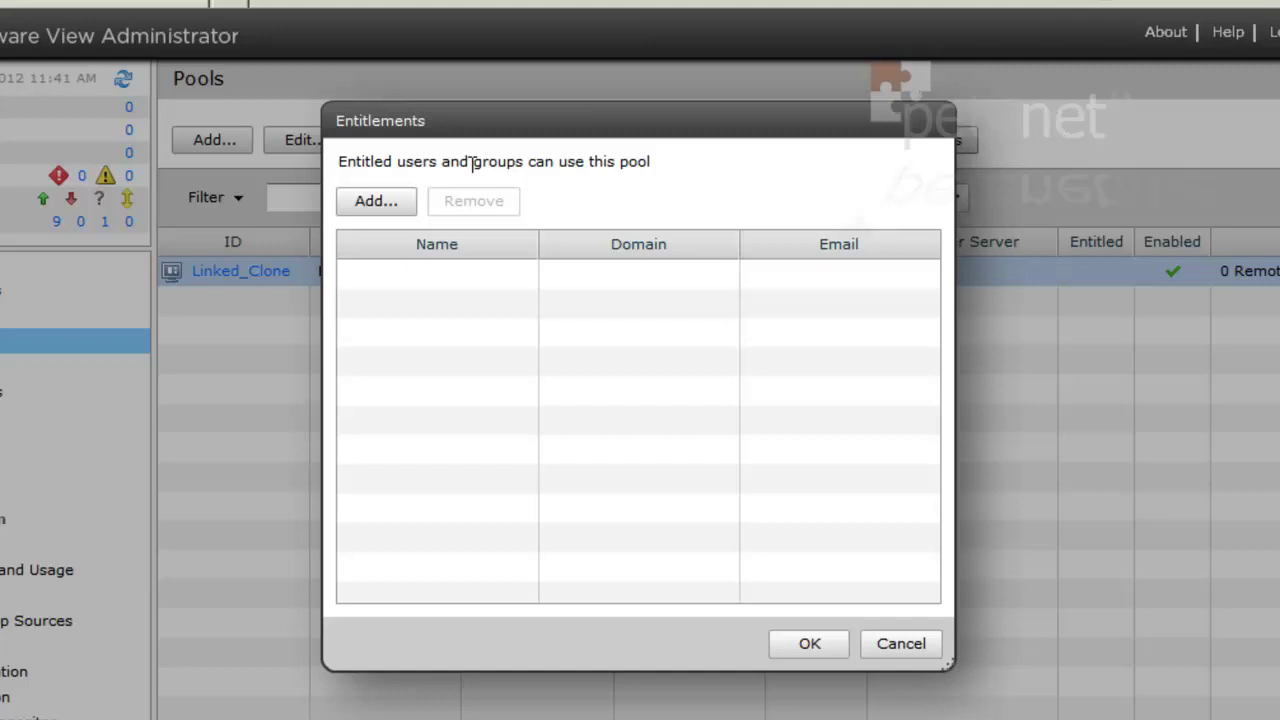
{"action": "left_click", "coordinate": [389, 208]}
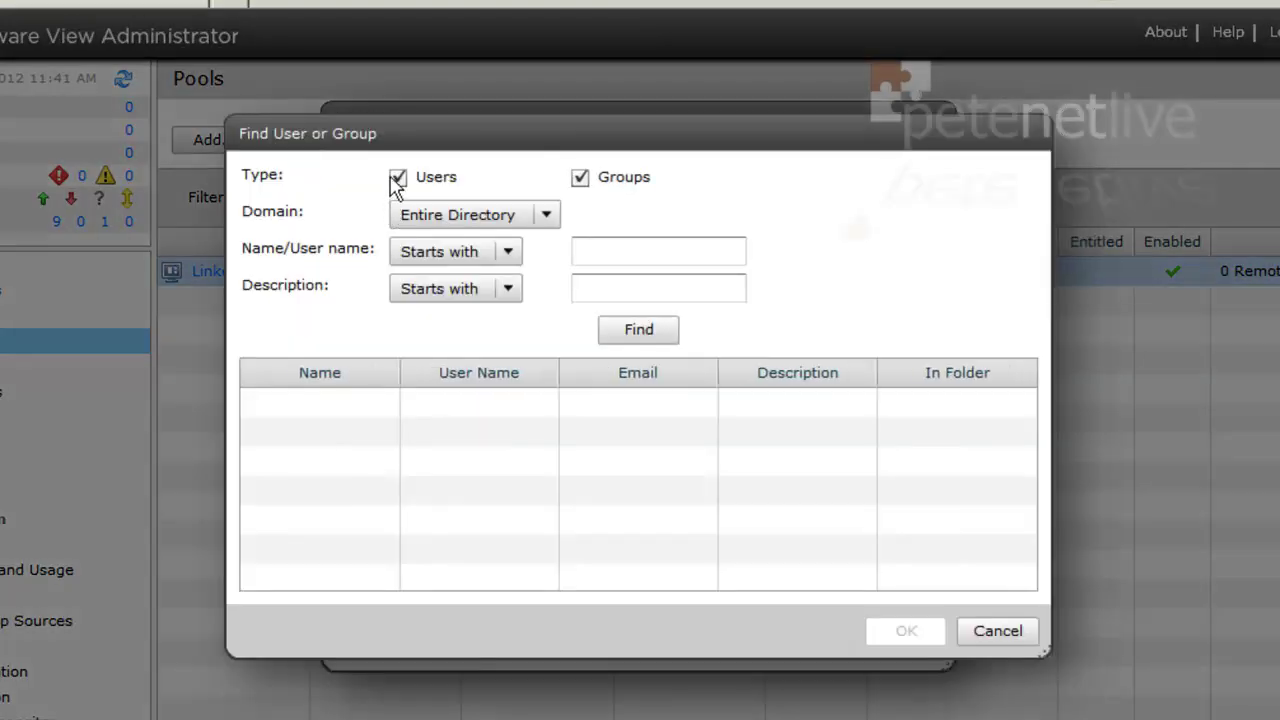
{"action": "left_click", "coordinate": [398, 178]}
{"action": "left_click", "coordinate": [602, 257]}
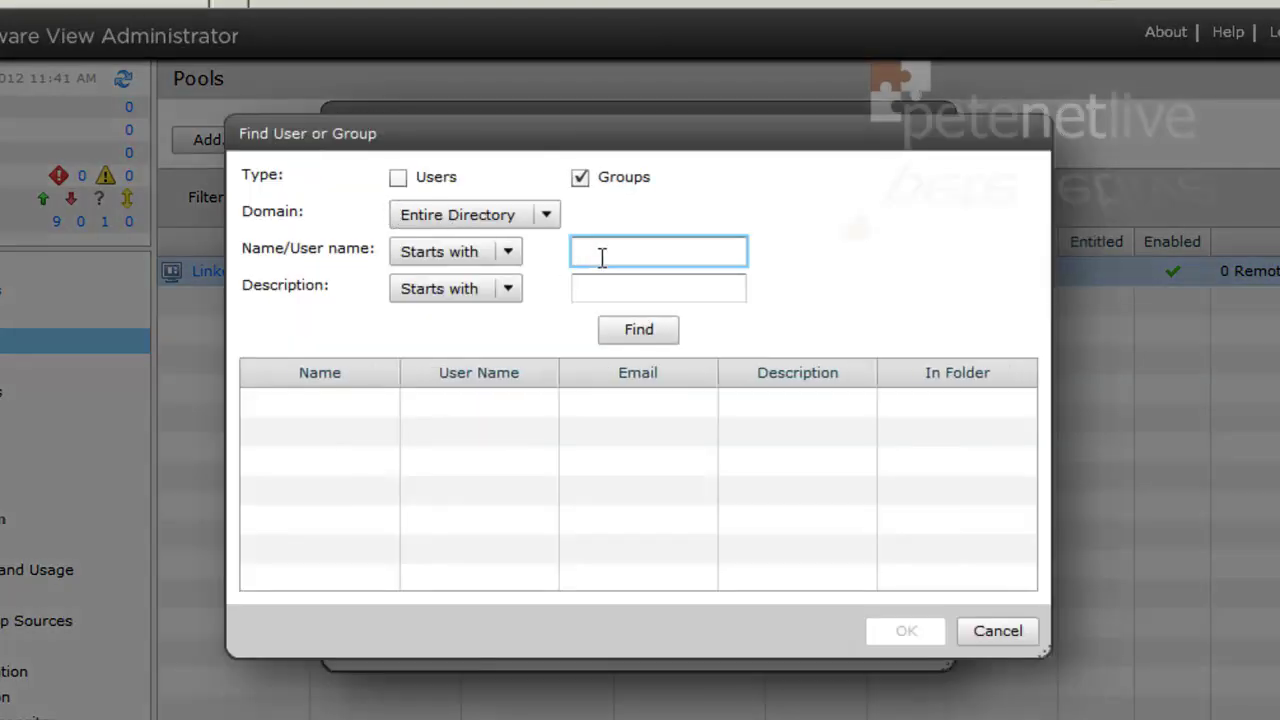
{"action": "type", "text": "view"}
{"action": "left_click", "coordinate": [618, 334]}
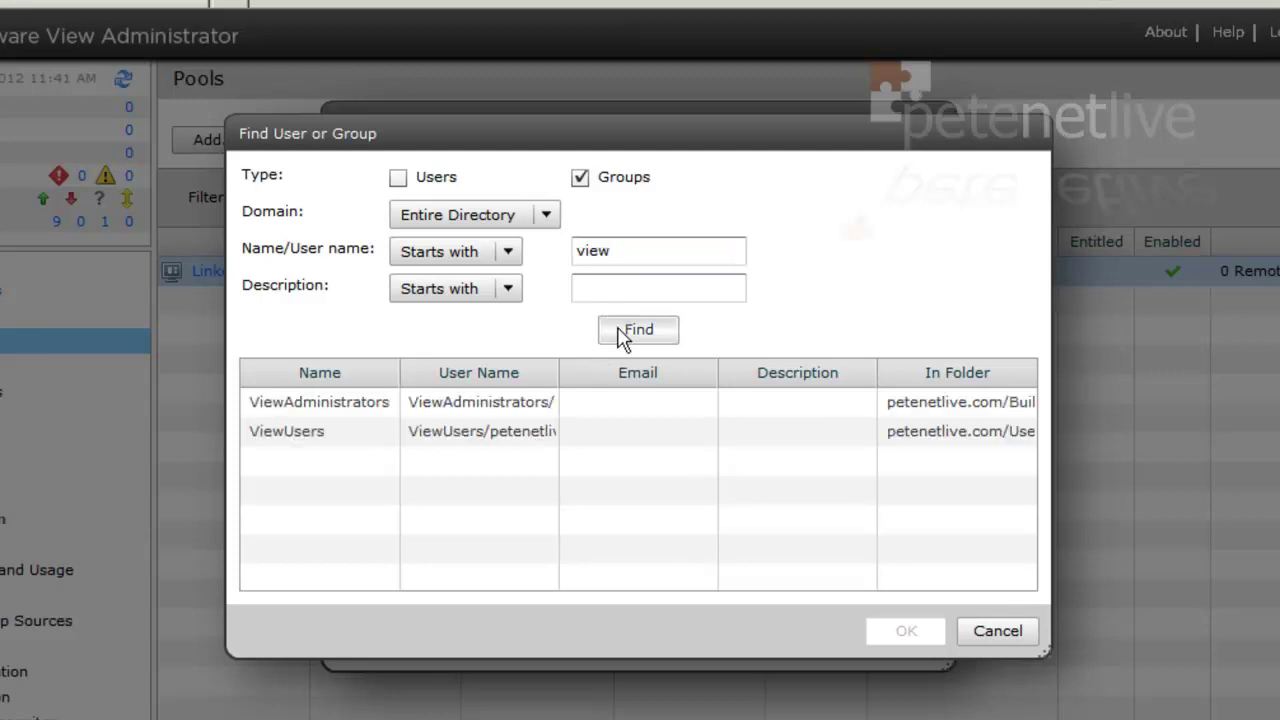
{"action": "left_click", "coordinate": [412, 434]}
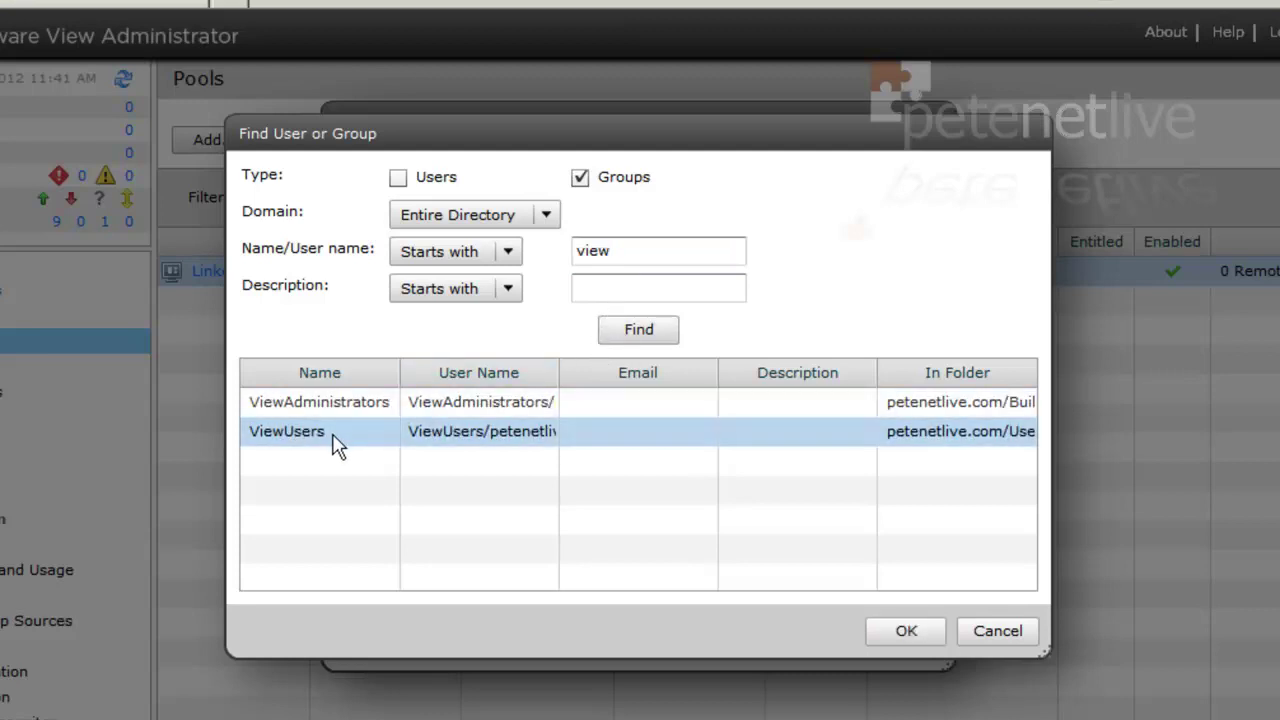
{"action": "left_click", "coordinate": [885, 633]}
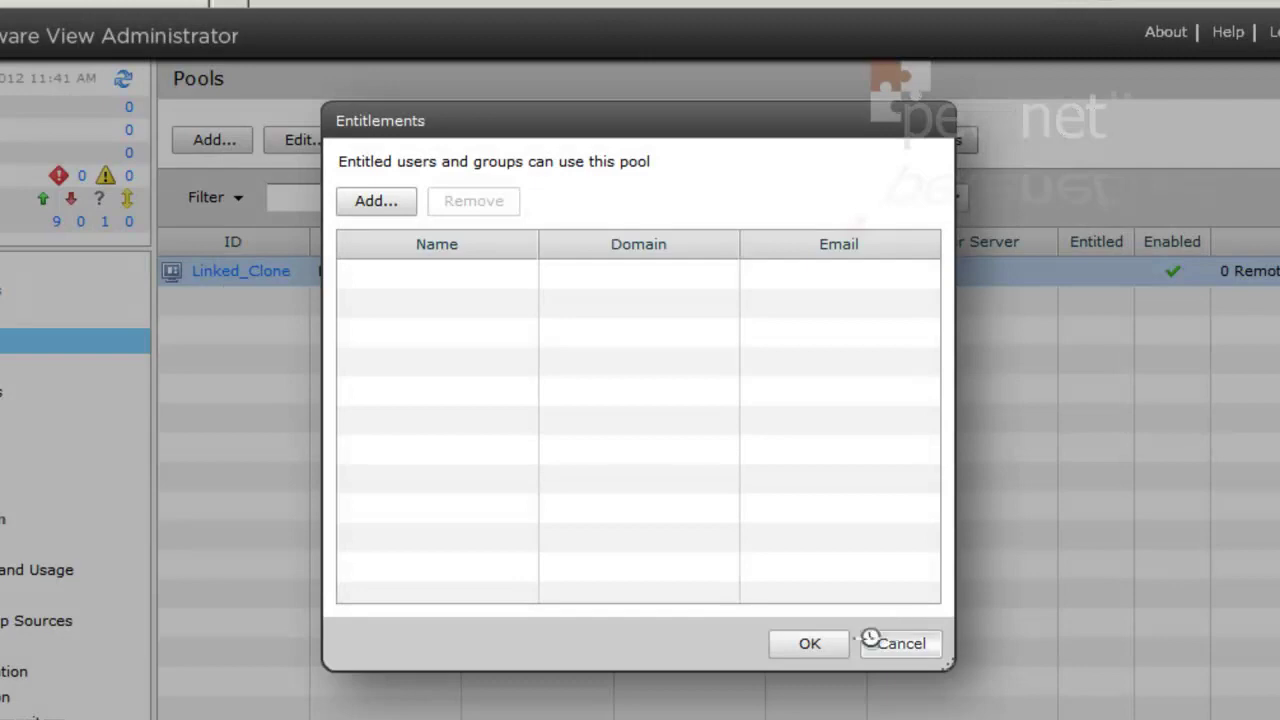
{"action": "left_click", "coordinate": [809, 647]}
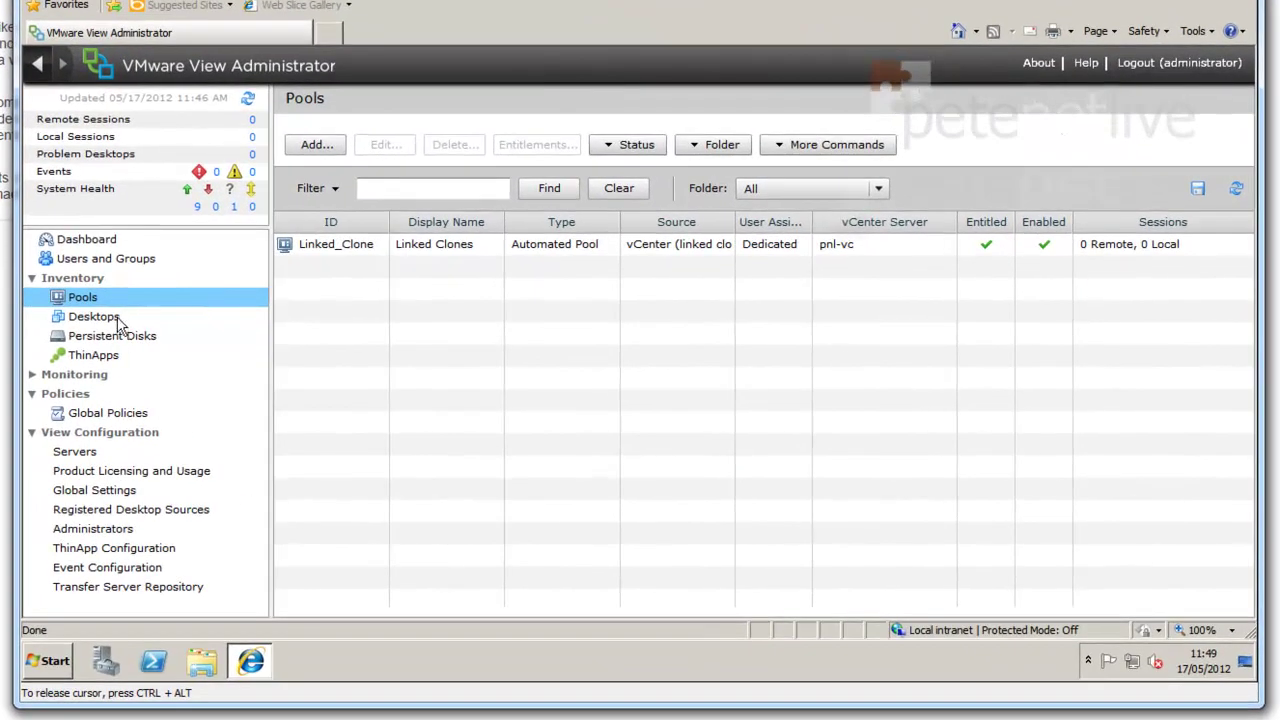
List the Desktops inventory and refresh until PNL-LC-1 and PNL-LC-2 show Available
{"action": "left_click", "coordinate": [100, 317]}
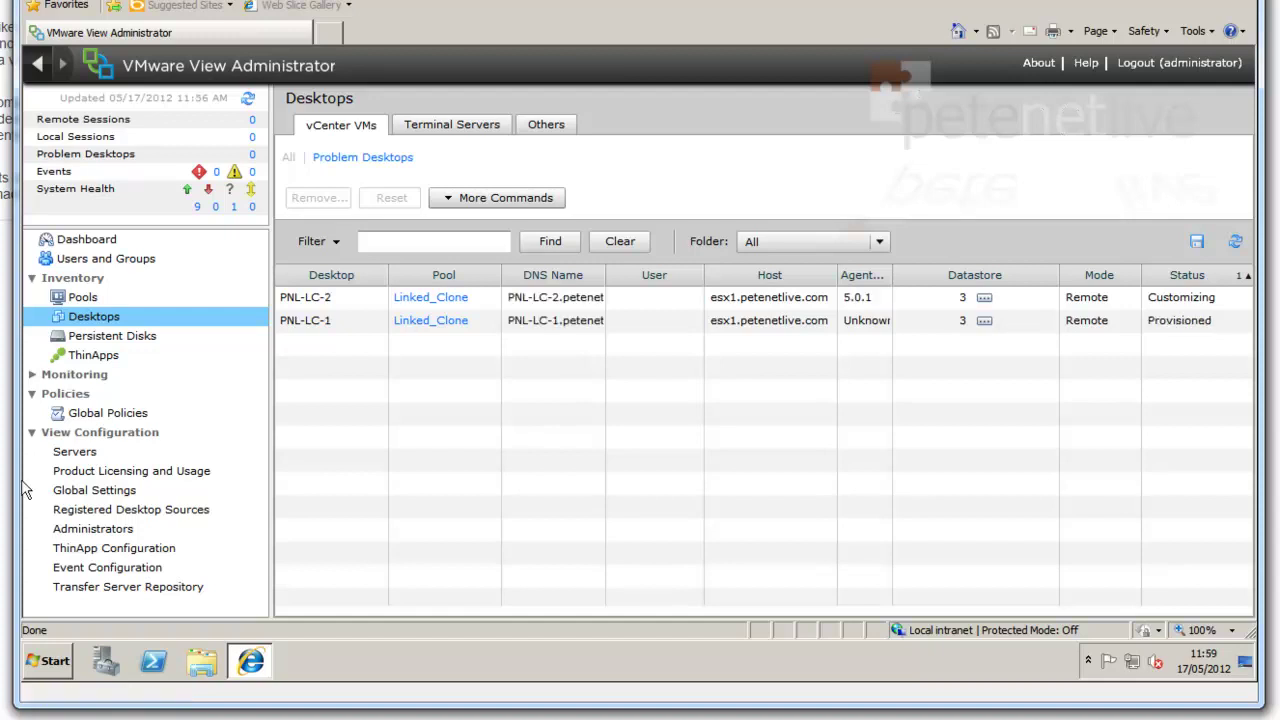
{"action": "left_click", "coordinate": [1236, 243]}
{"action": "left_click", "coordinate": [1236, 243]}
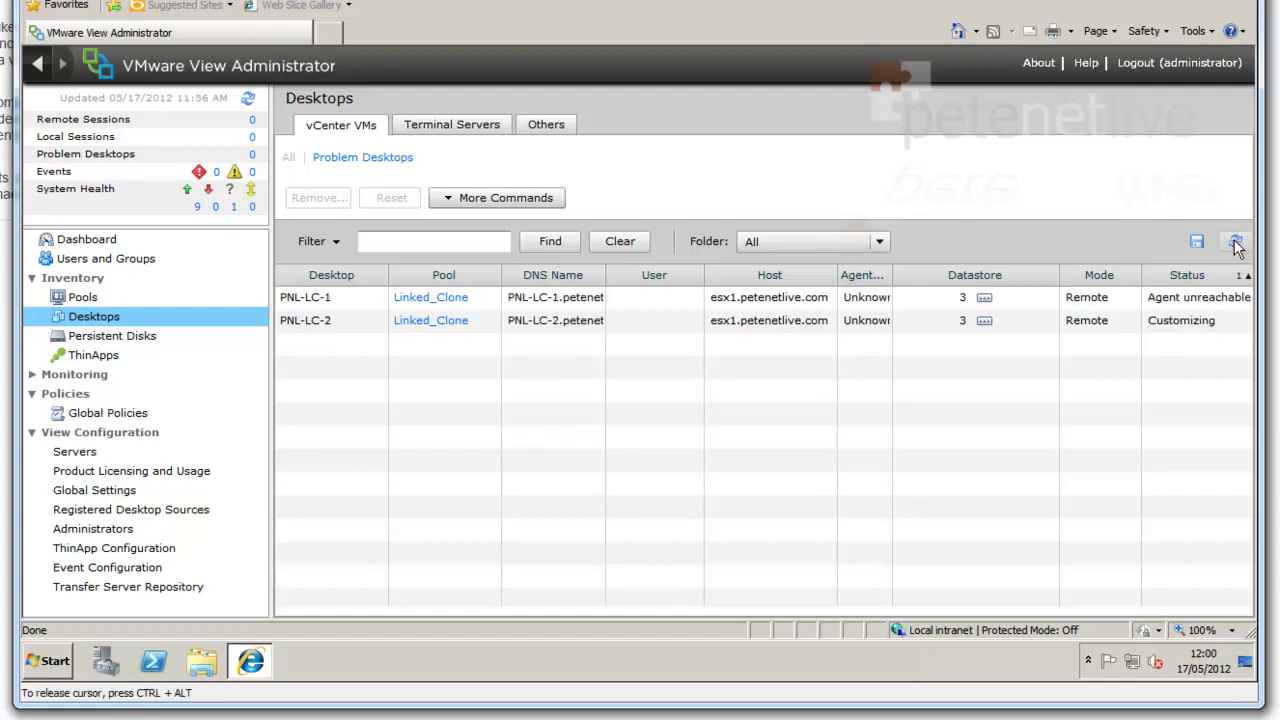
{"action": "left_click", "coordinate": [1236, 245]}
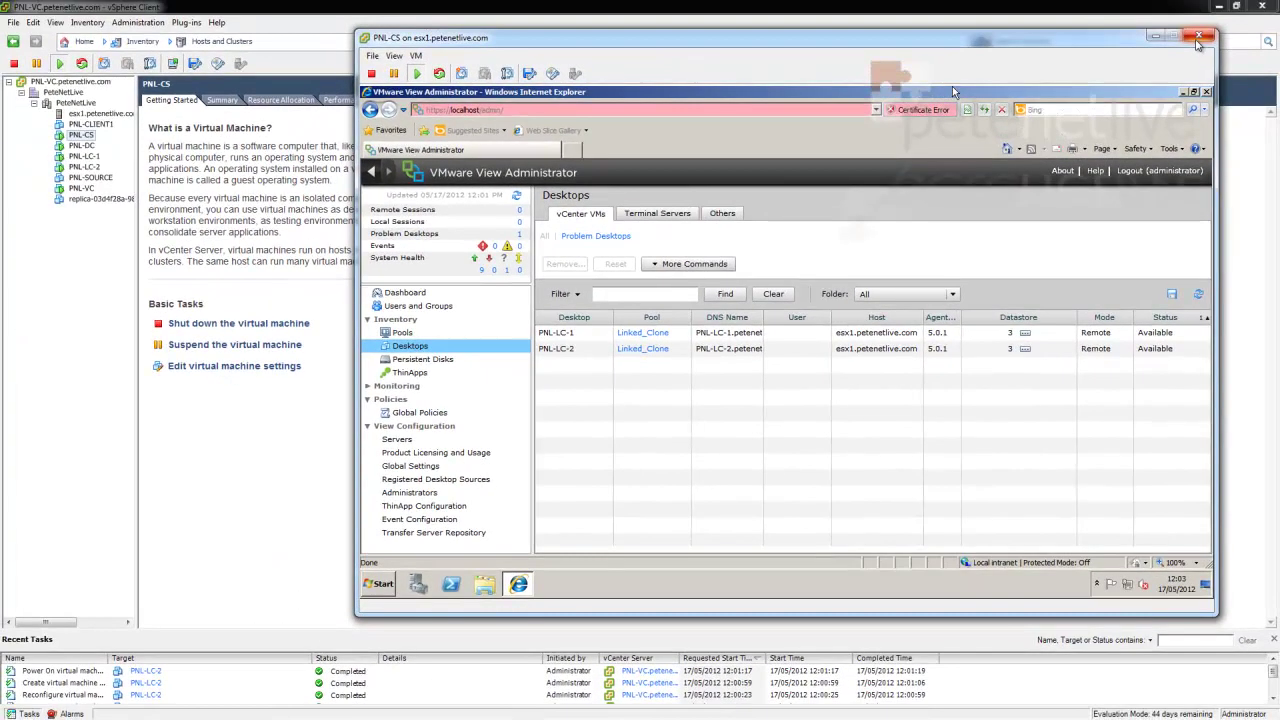
Close the PNL-CS console and open the PNL-CLIENT1 machine's console
{"action": "left_click", "coordinate": [1198, 38]}
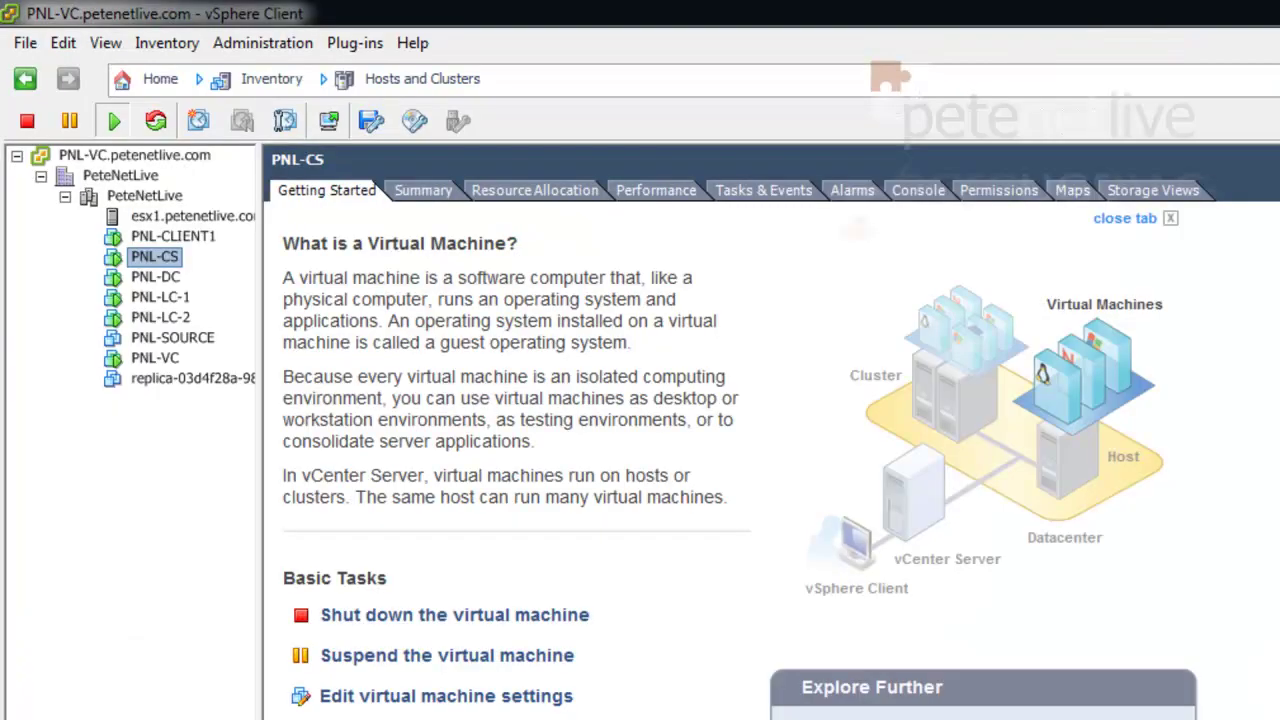
{"action": "right_click", "coordinate": [180, 236]}
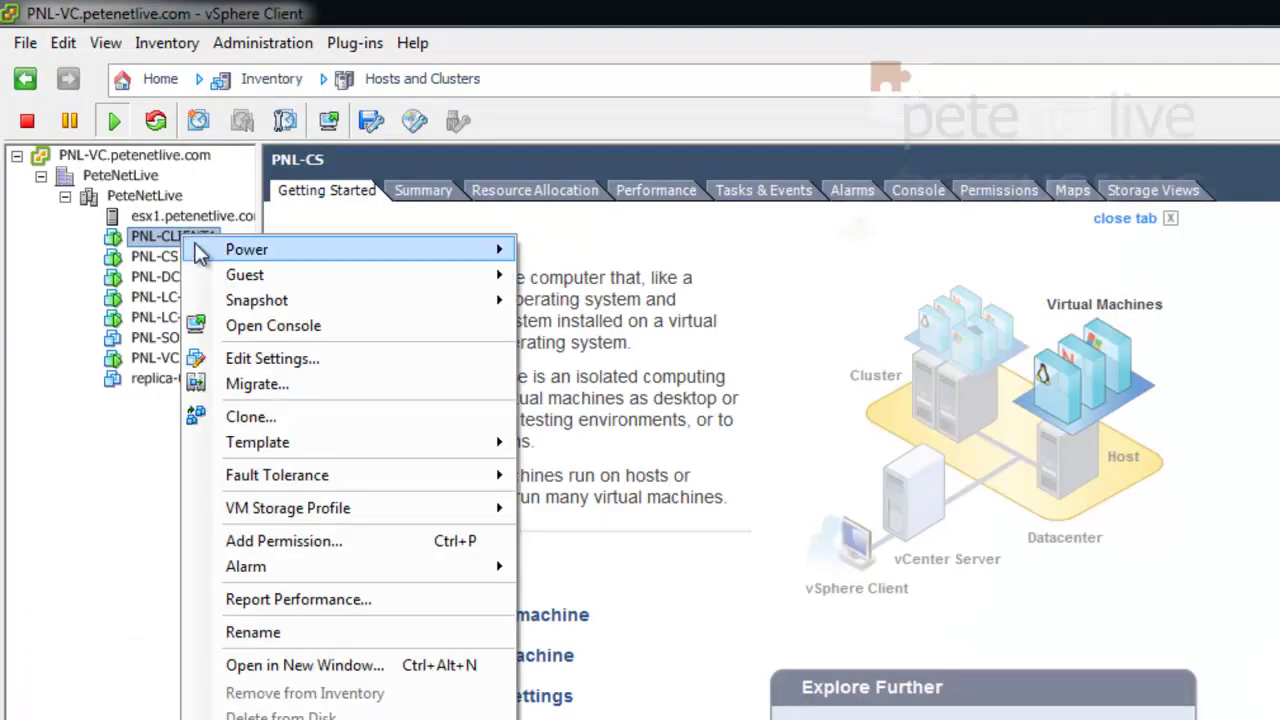
{"action": "left_click", "coordinate": [265, 328]}
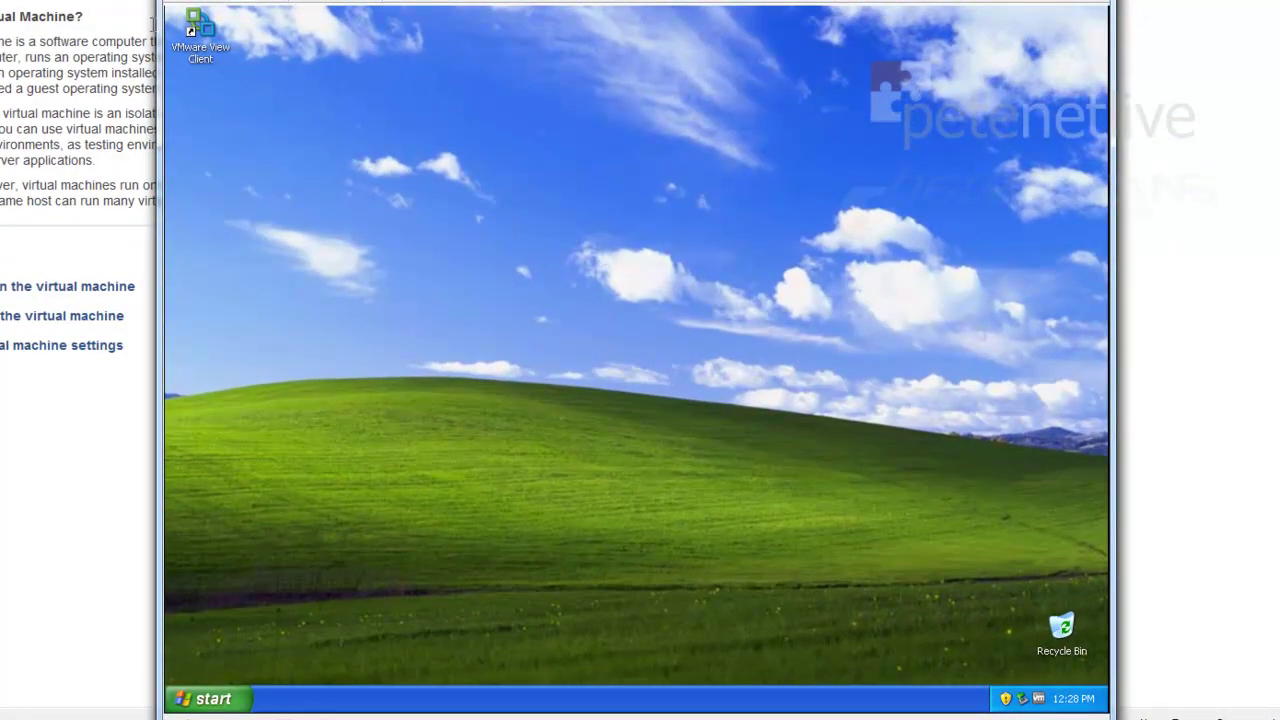
Launch VMware View Client, allow unverifiable SSL connections, and connect to pnl-cs.petenetlive.com
{"action": "right_click", "coordinate": [205, 32]}
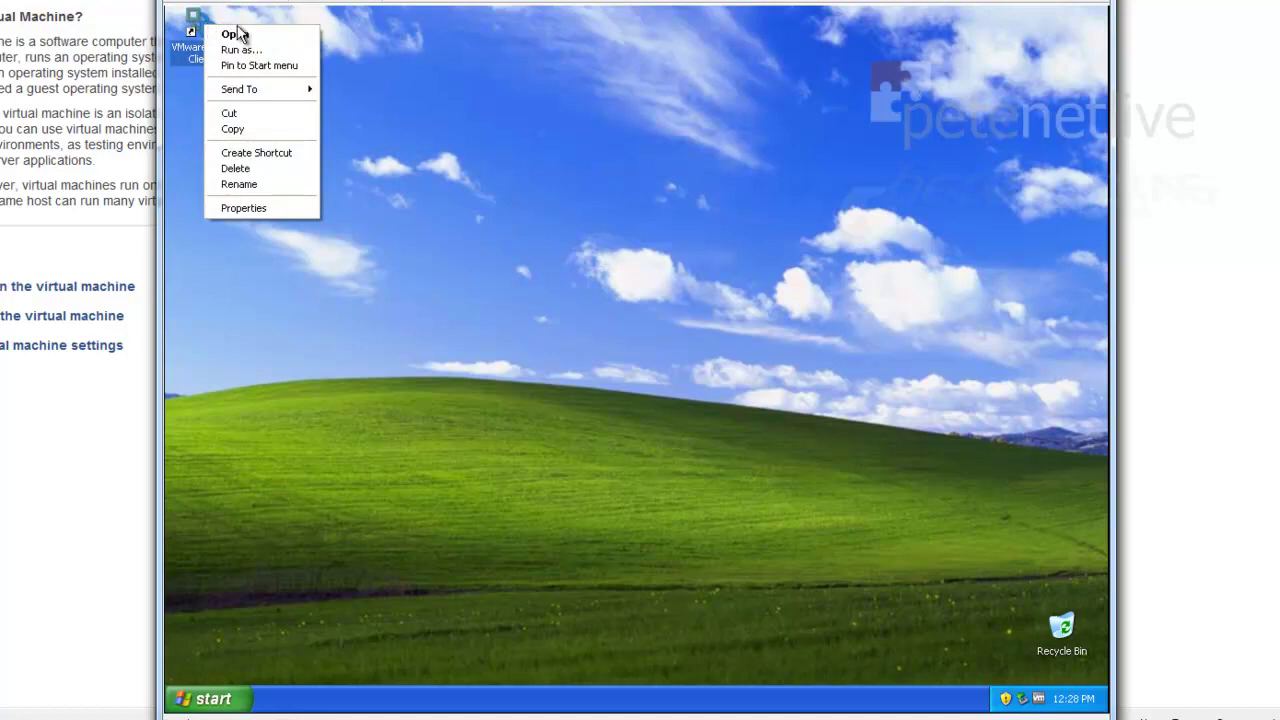
{"action": "left_click", "coordinate": [240, 34]}
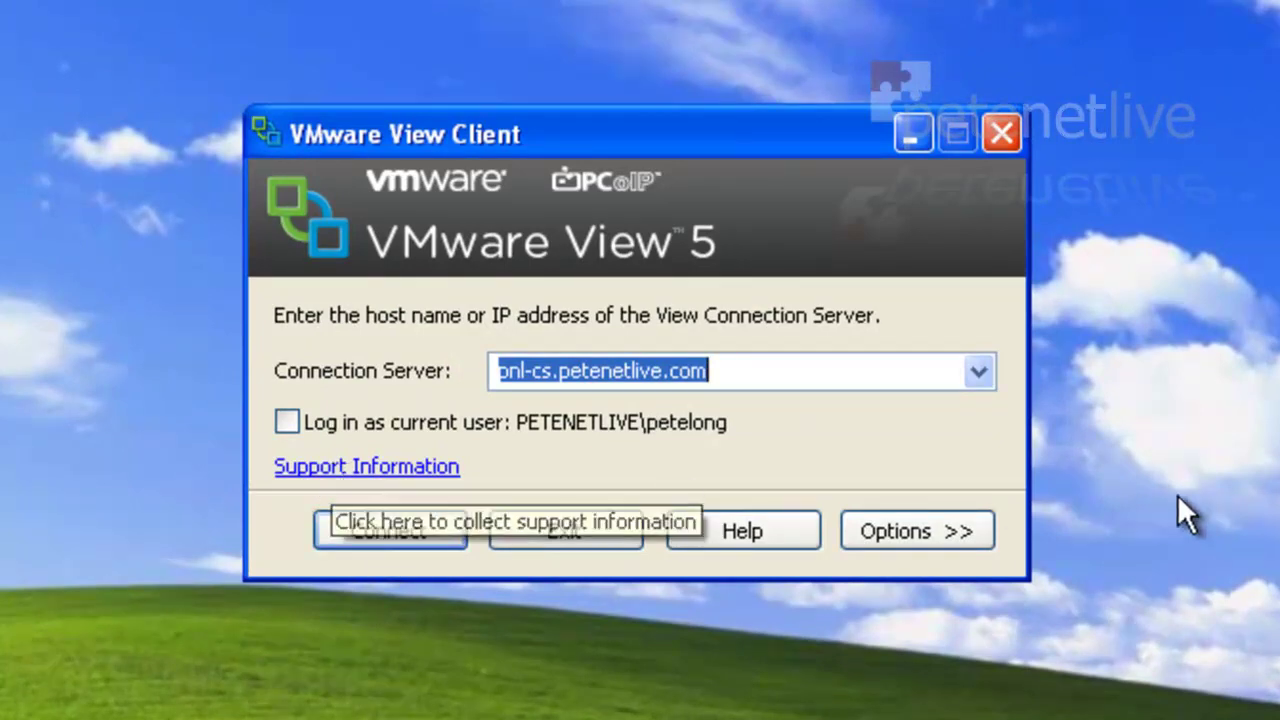
{"action": "left_click", "coordinate": [875, 528]}
{"action": "left_click", "coordinate": [875, 553]}
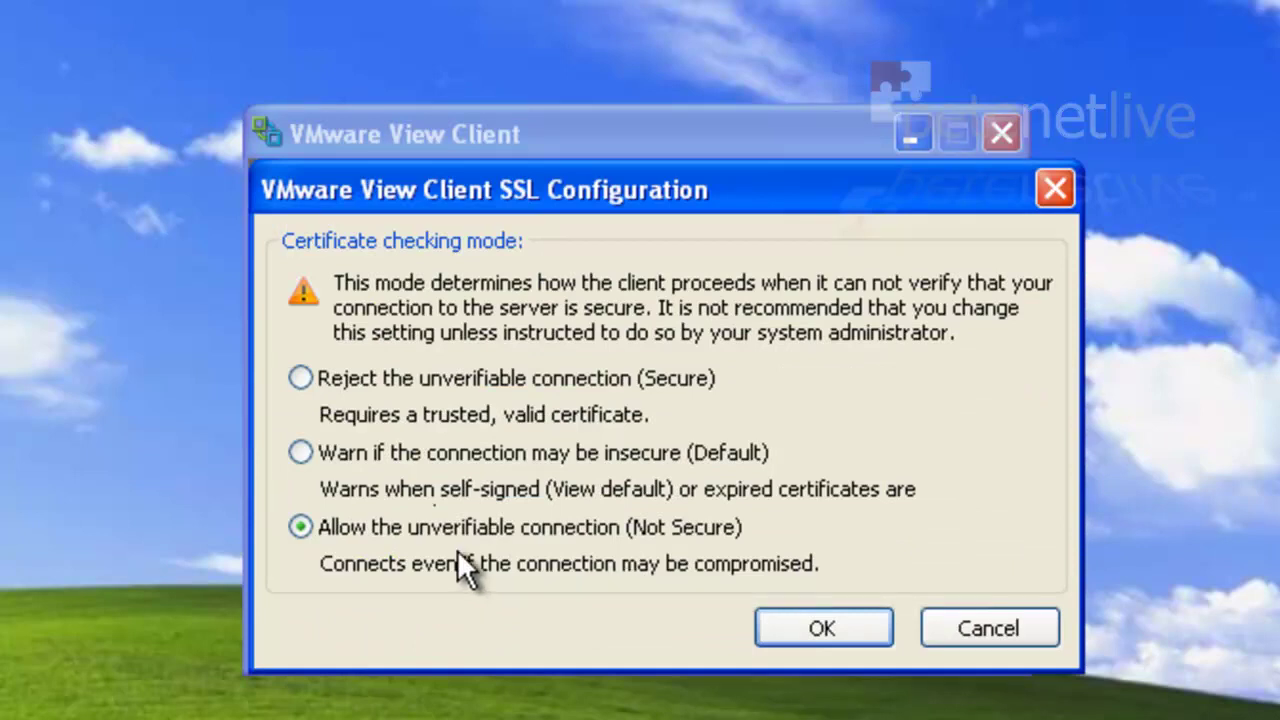
{"action": "left_click", "coordinate": [822, 640]}
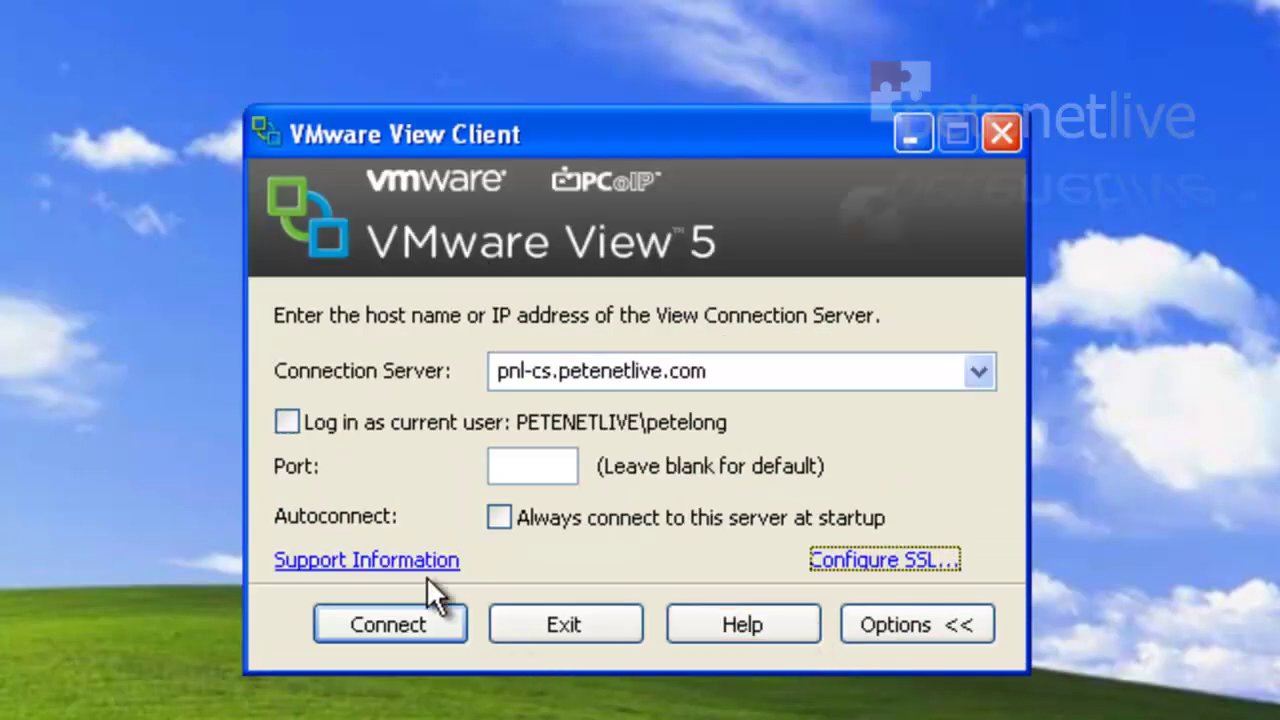
{"action": "left_click", "coordinate": [975, 624]}
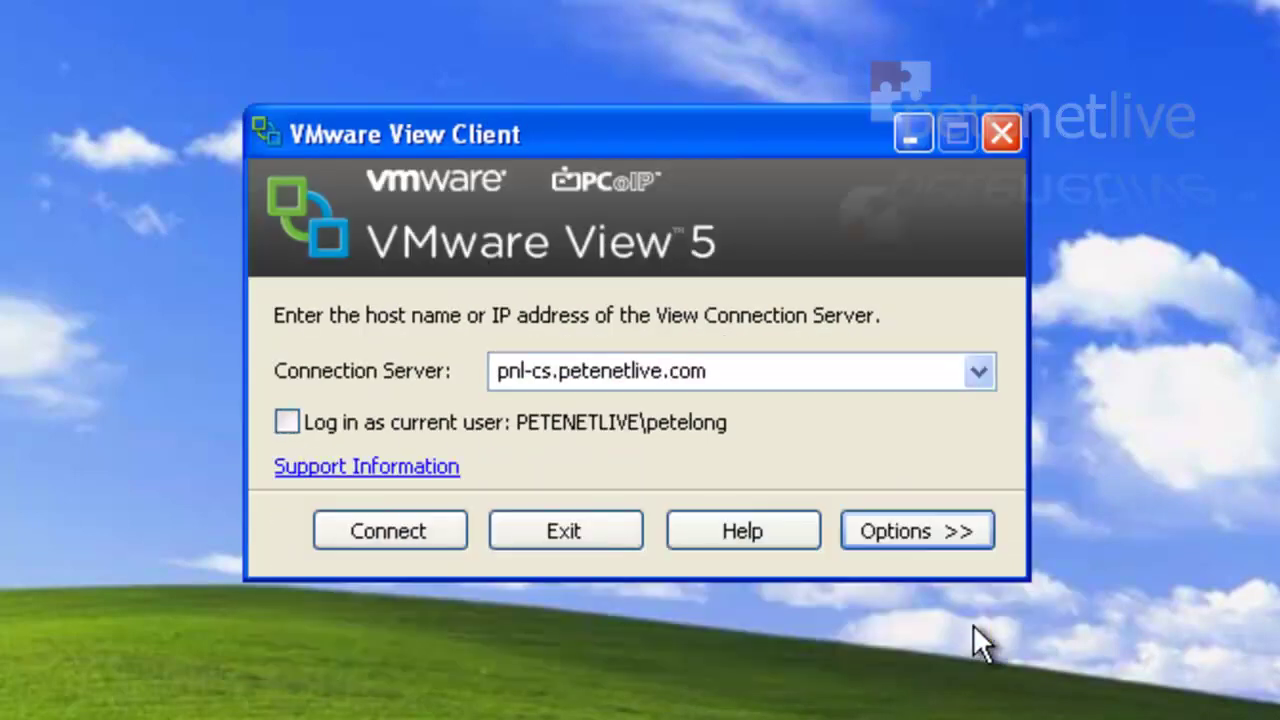
{"action": "left_click", "coordinate": [424, 538]}
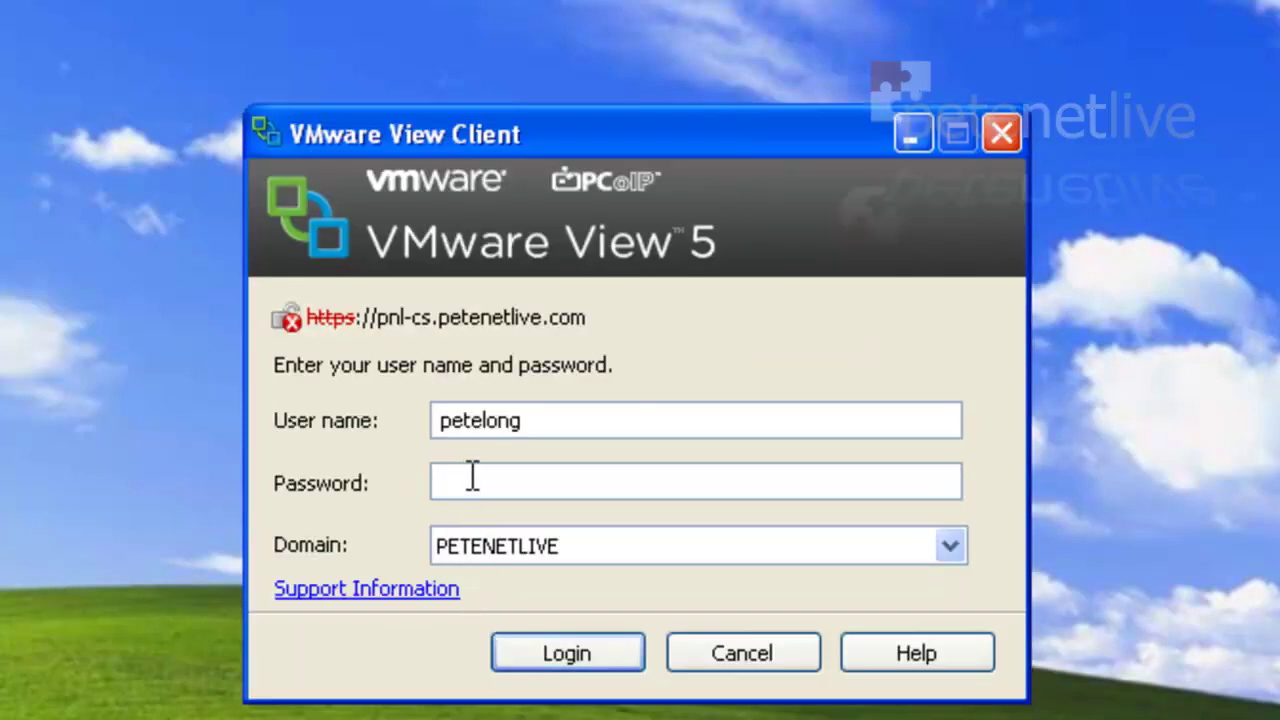
Log in with the account password and start a session on the Linked Clones desktop
{"action": "type", "text": "••••••••"}
{"action": "key", "text": "Return"}
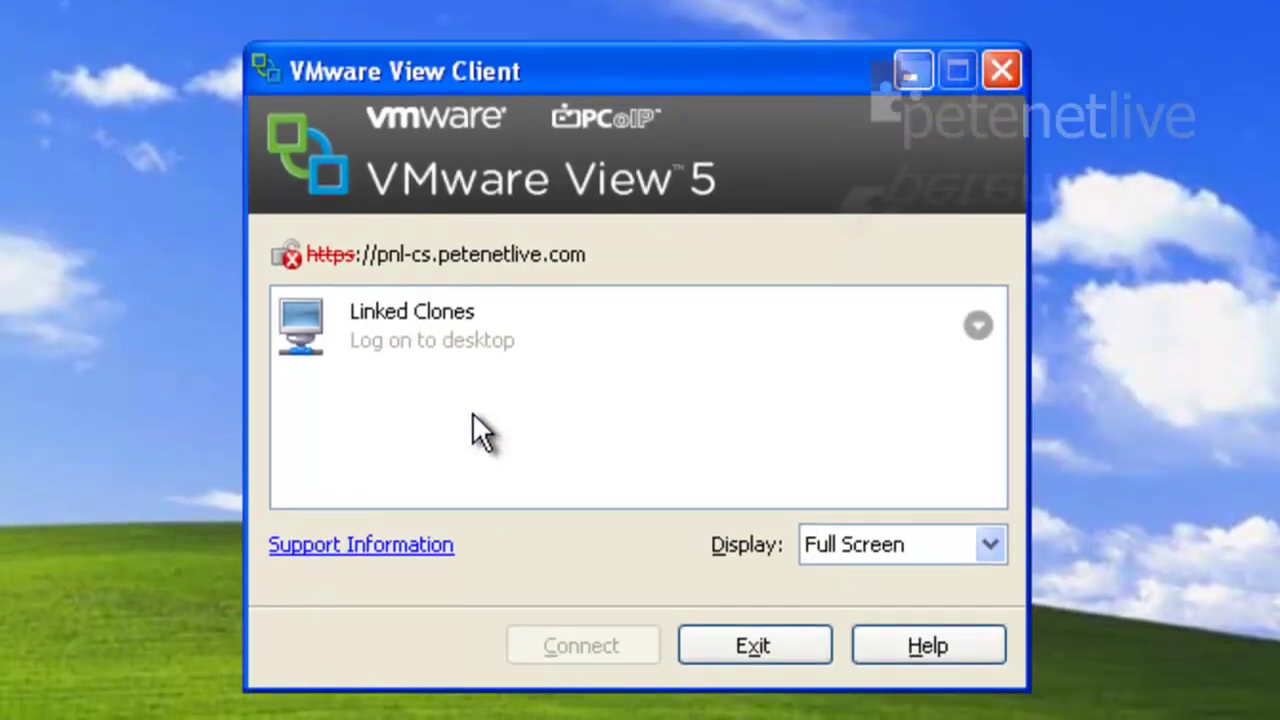
{"action": "left_click", "coordinate": [440, 338]}
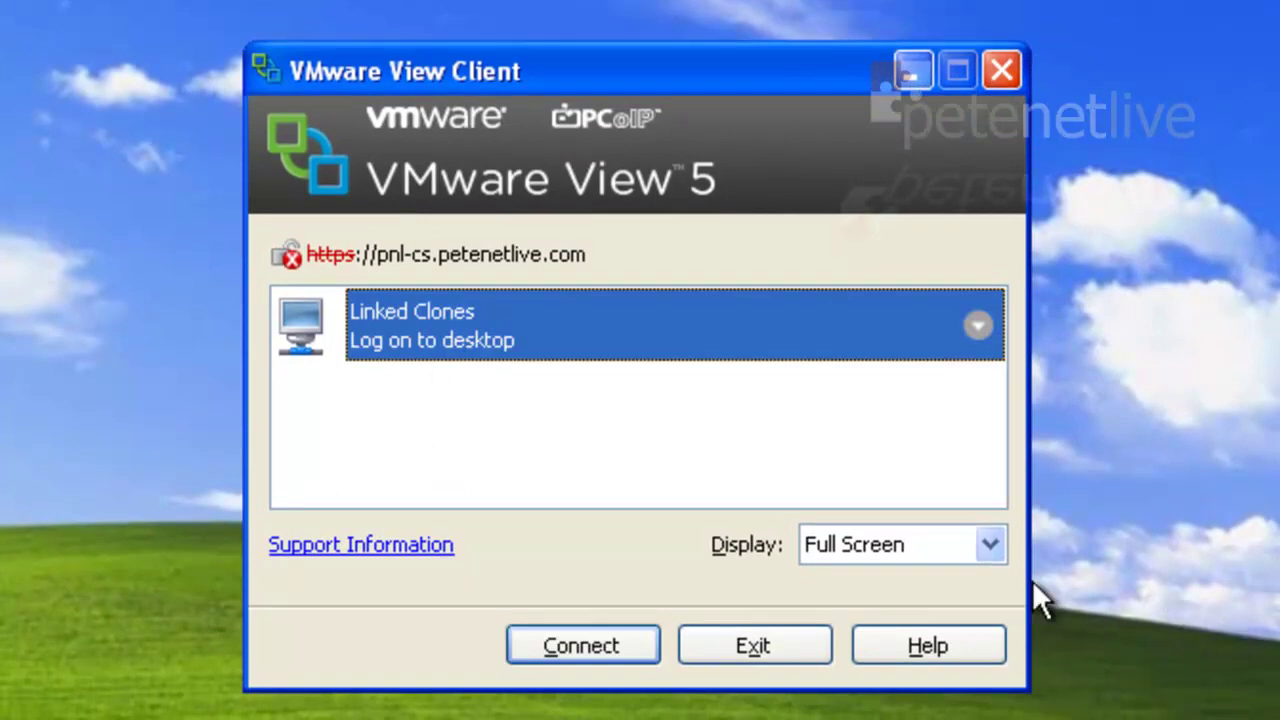
{"action": "left_click", "coordinate": [568, 647]}
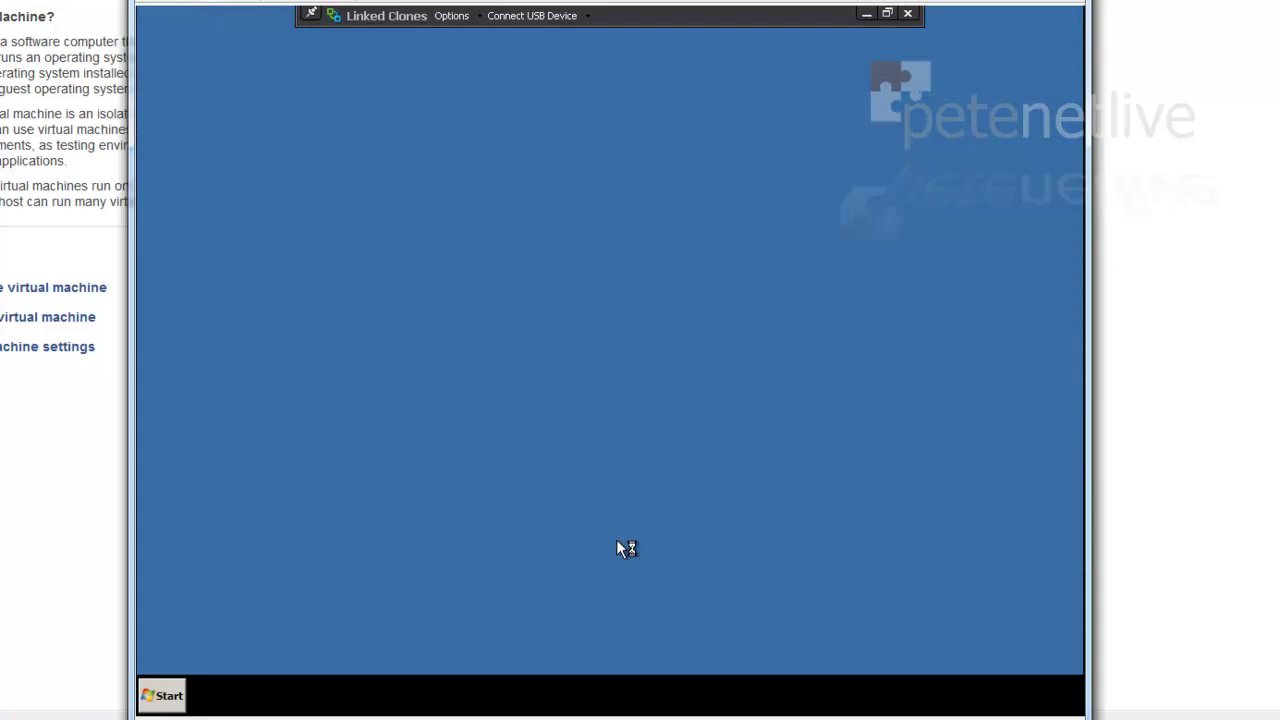
Check the Windows 7 Start menu, then disconnect and log off the Linked Clones session
{"action": "left_click", "coordinate": [172, 700]}
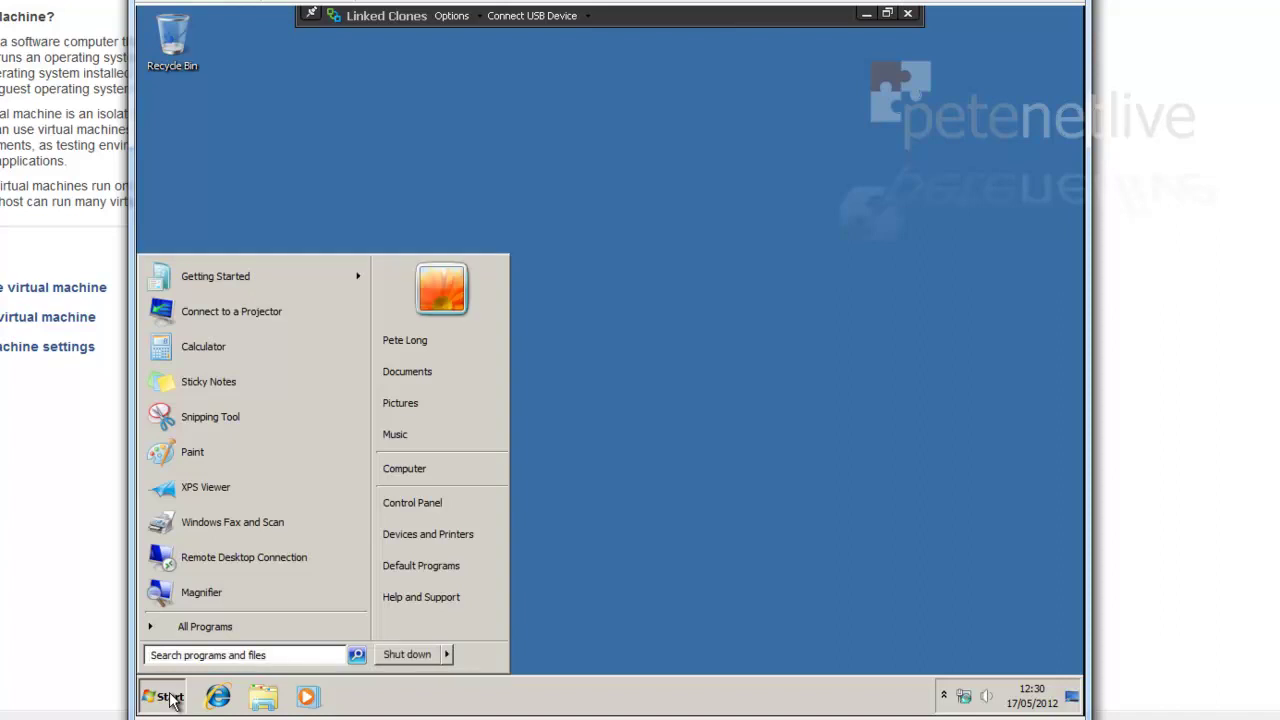
{"action": "left_click", "coordinate": [172, 700]}
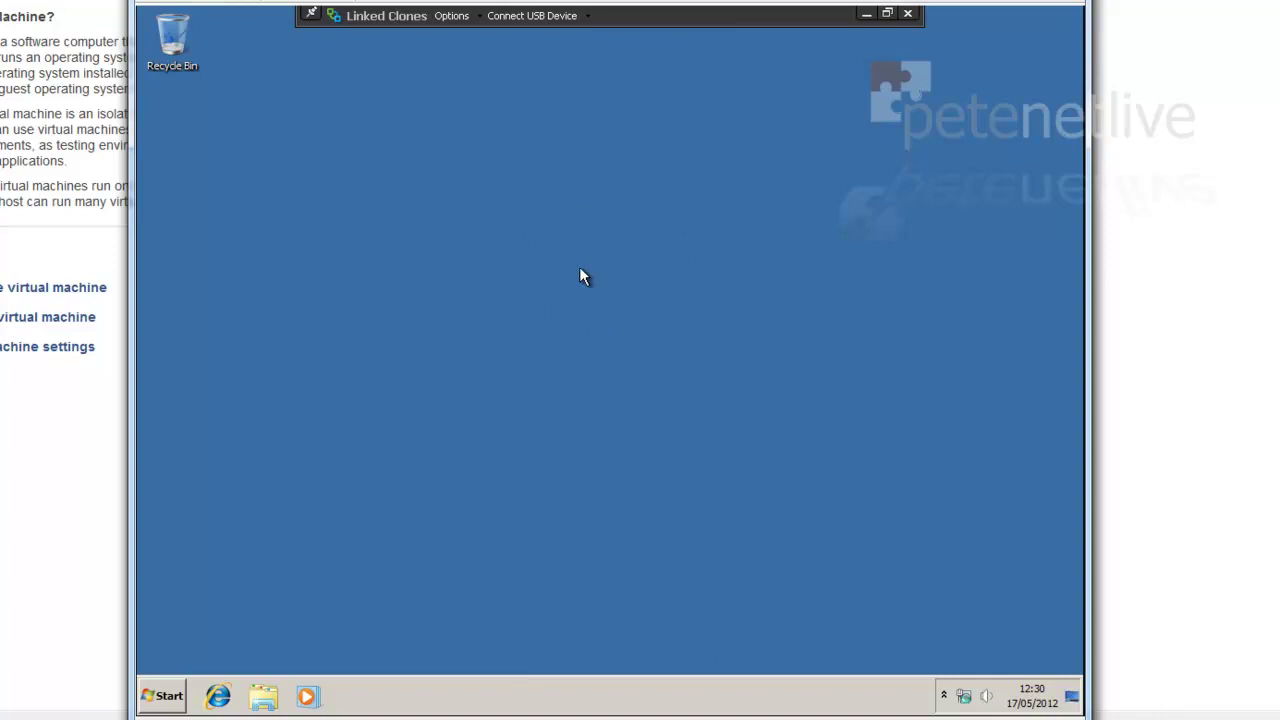
{"action": "left_click", "coordinate": [451, 16]}
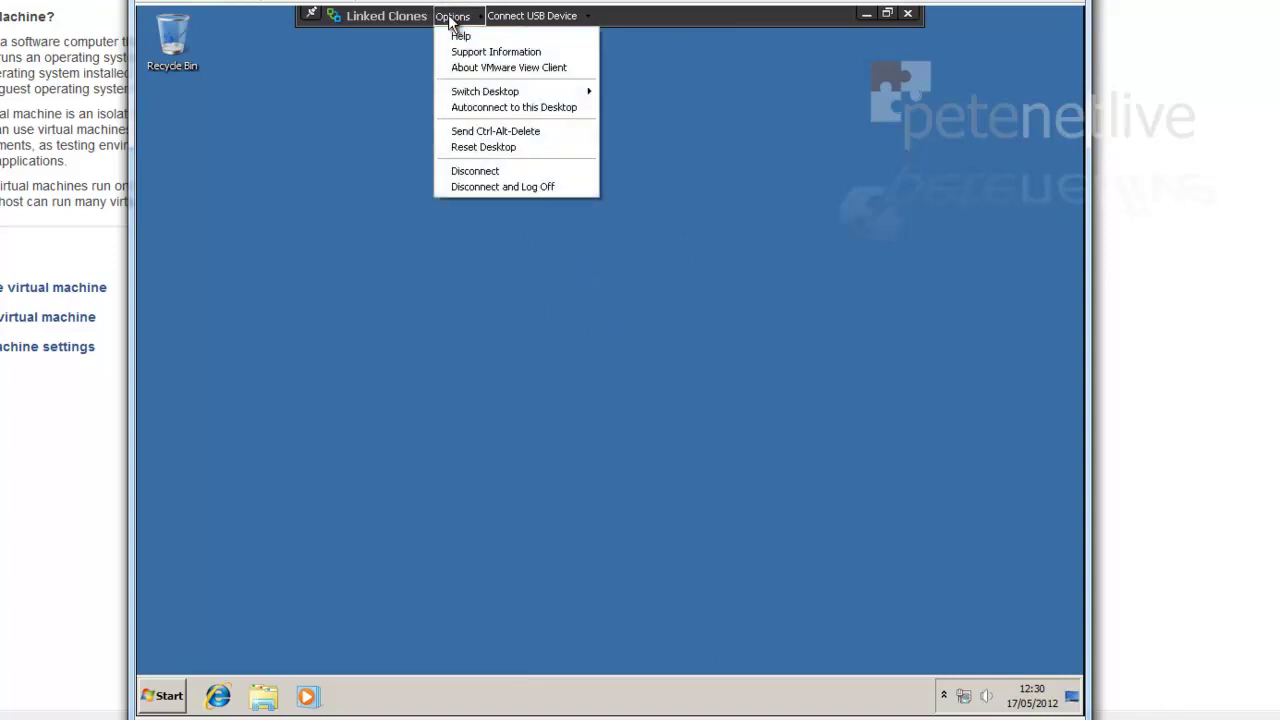
{"action": "left_click", "coordinate": [475, 188]}
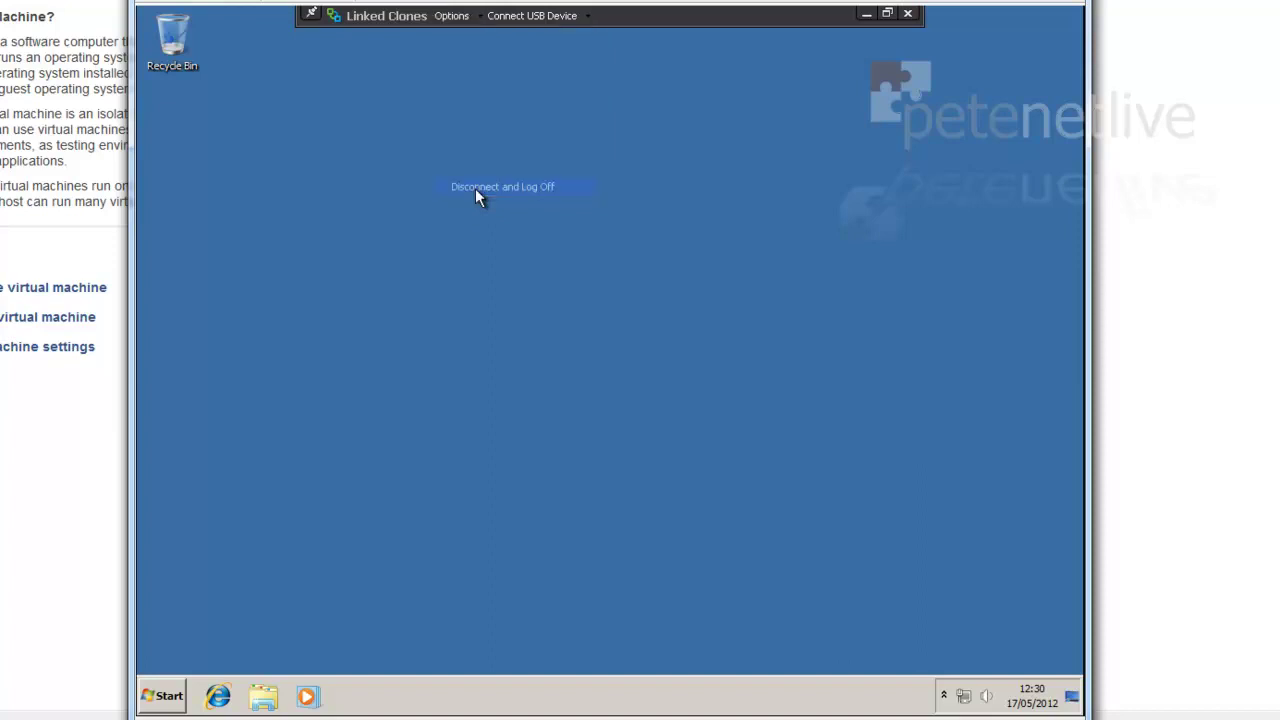
{"action": "left_click", "coordinate": [577, 407]}
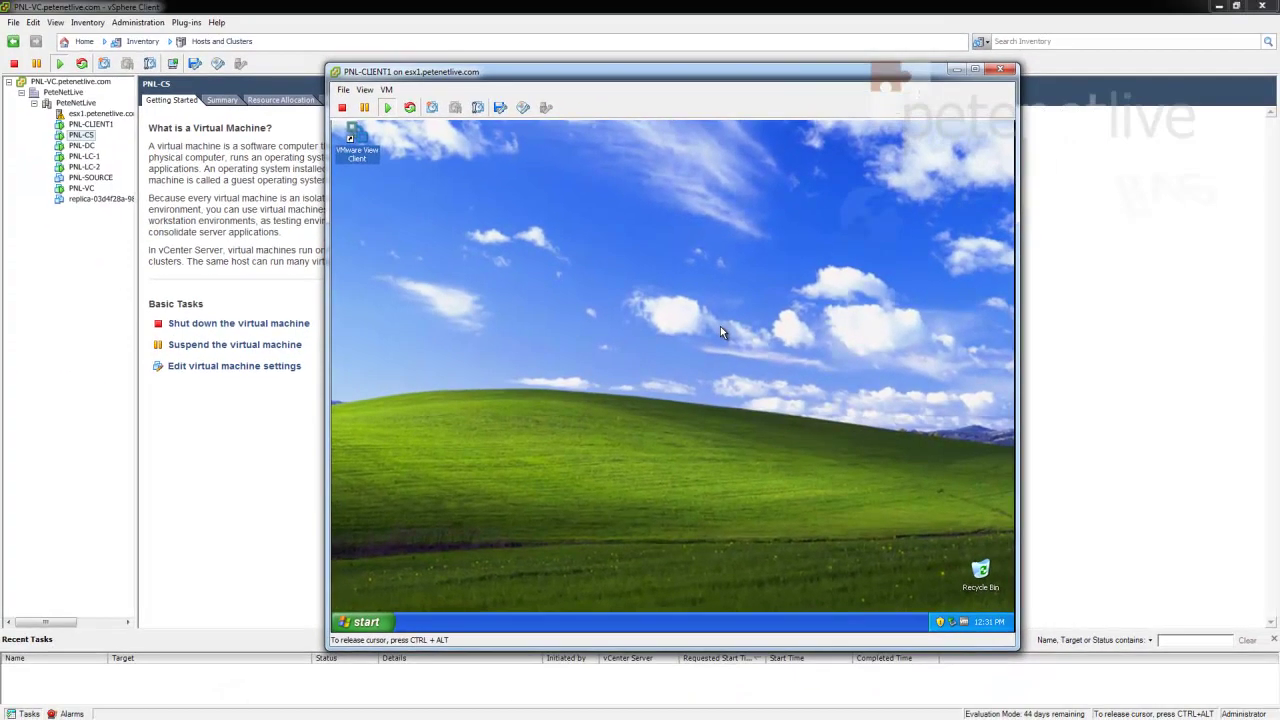
Close the PNL-CLIENT1 console window
{"action": "left_click", "coordinate": [998, 71]}
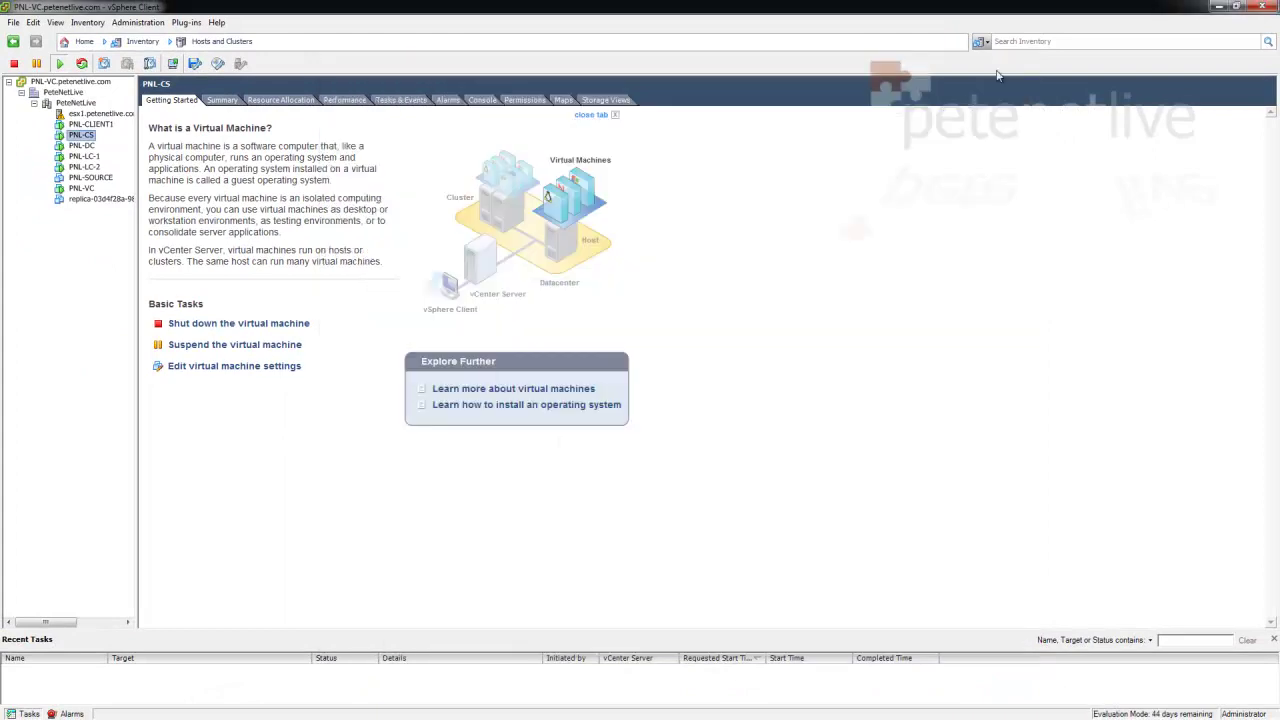